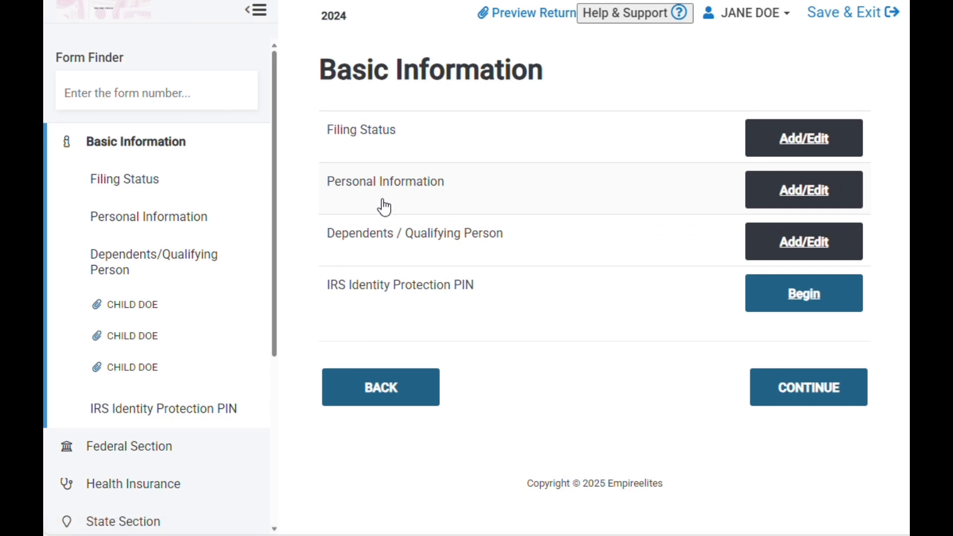
- Open the 2024 Amended Return section of the tax return
left_click(775, 188)
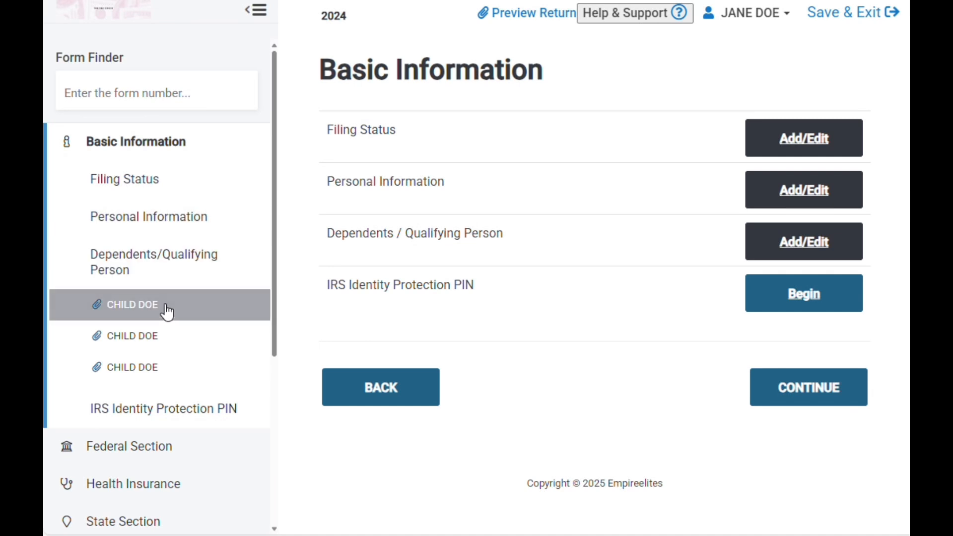
scroll(185, 323, "down", 3)
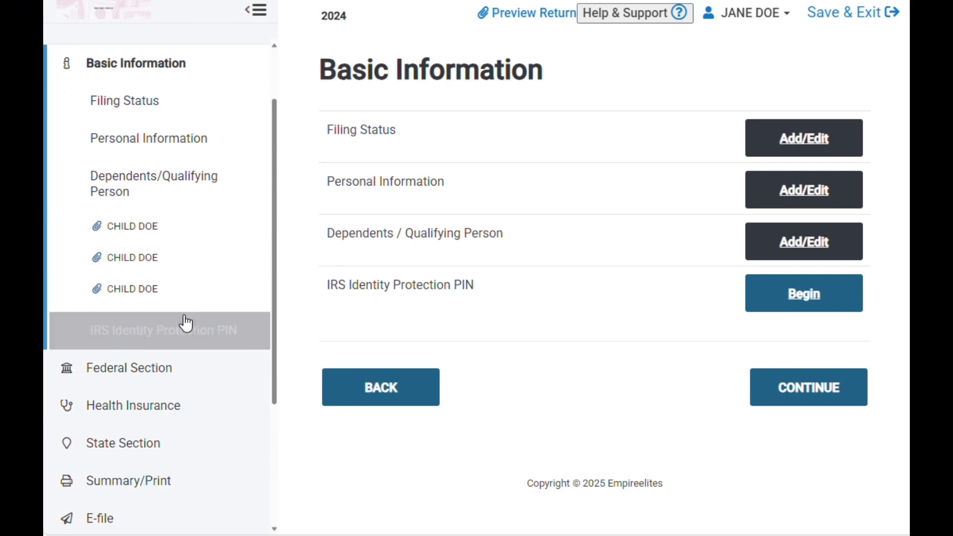
scroll(180, 322, "down", 2)
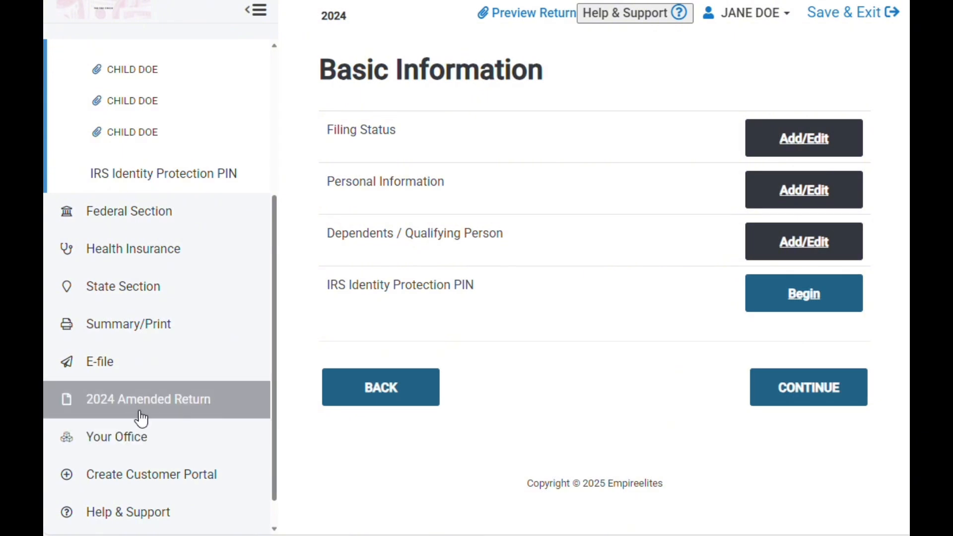
left_click(203, 405)
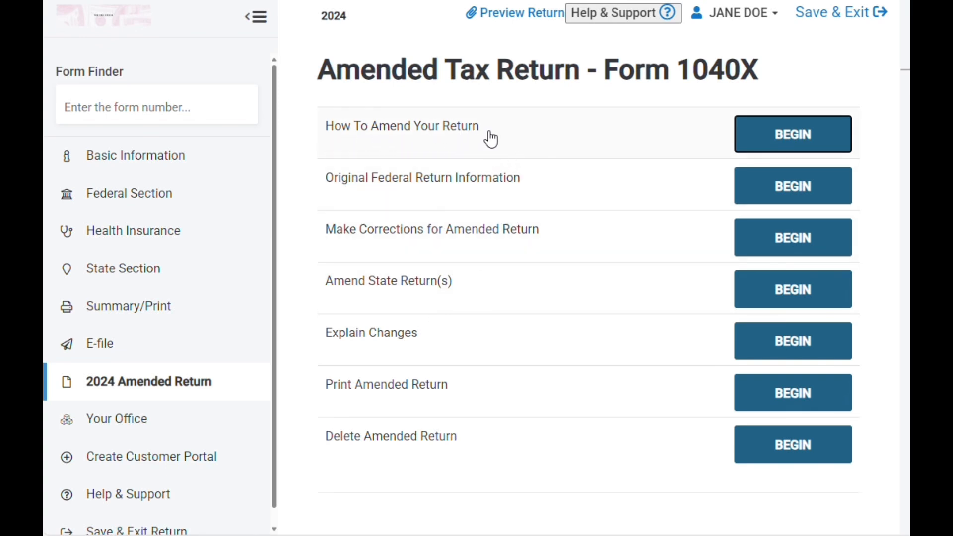
- Read the How To Amend Your Return instructions through to the filing method, and return to the Form 1040X menu
left_click(767, 138)
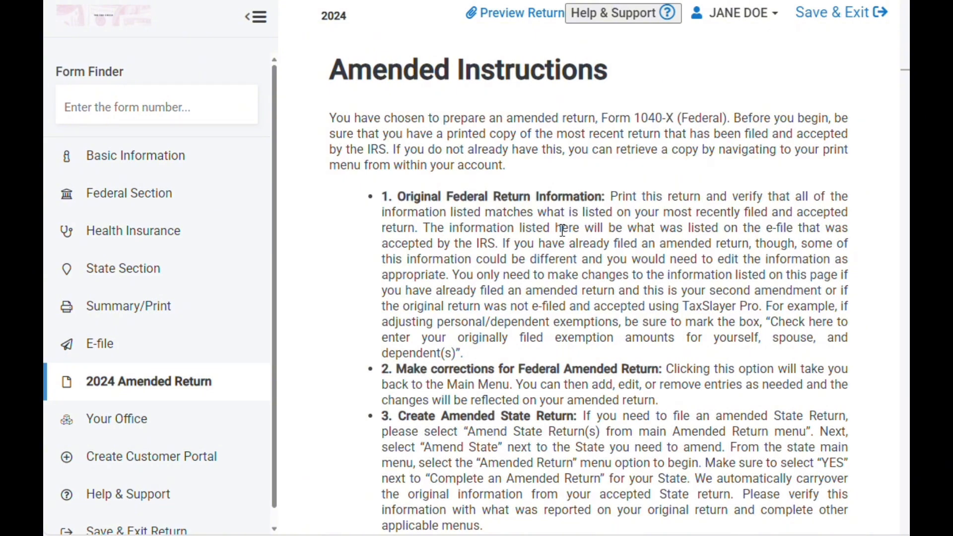
scroll(562, 230, "down", 3)
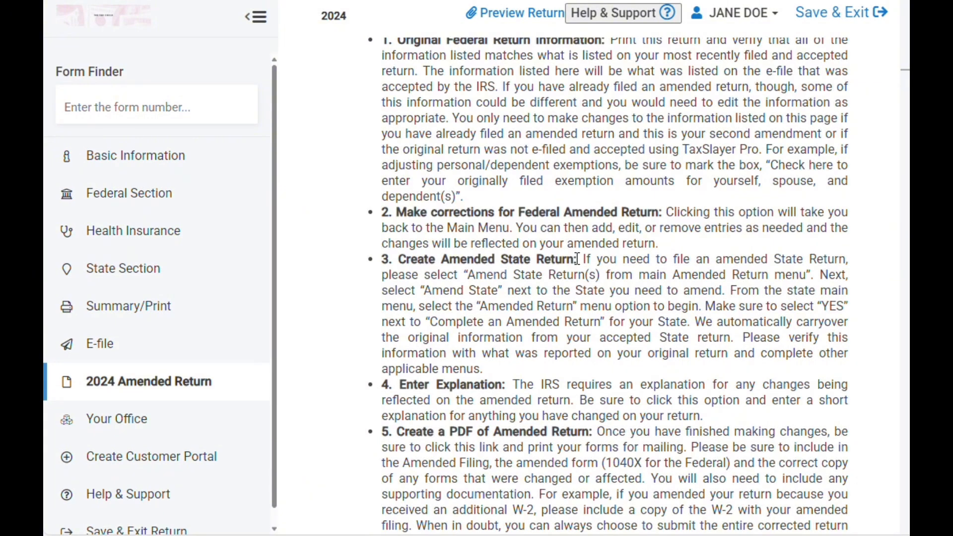
scroll(546, 315, "down", 3)
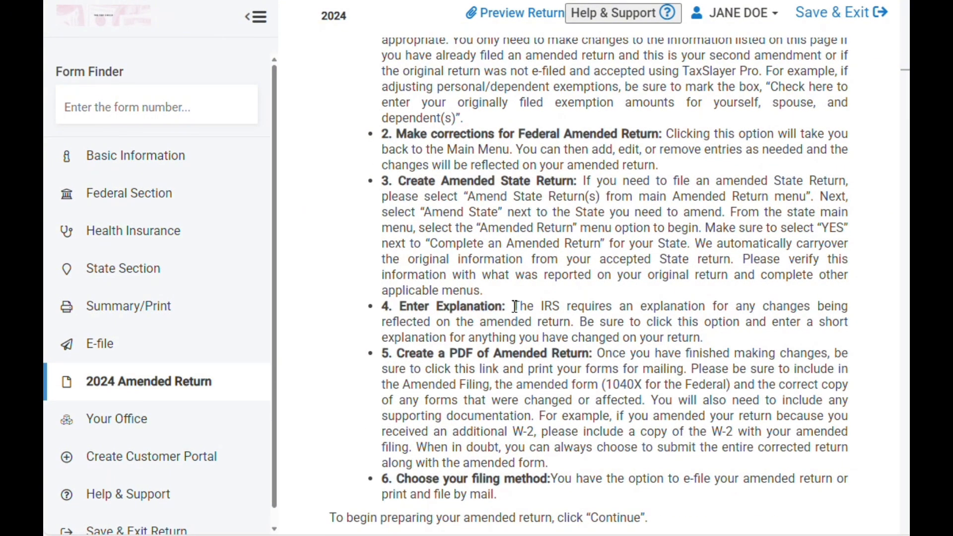
scroll(469, 292, "down", 3)
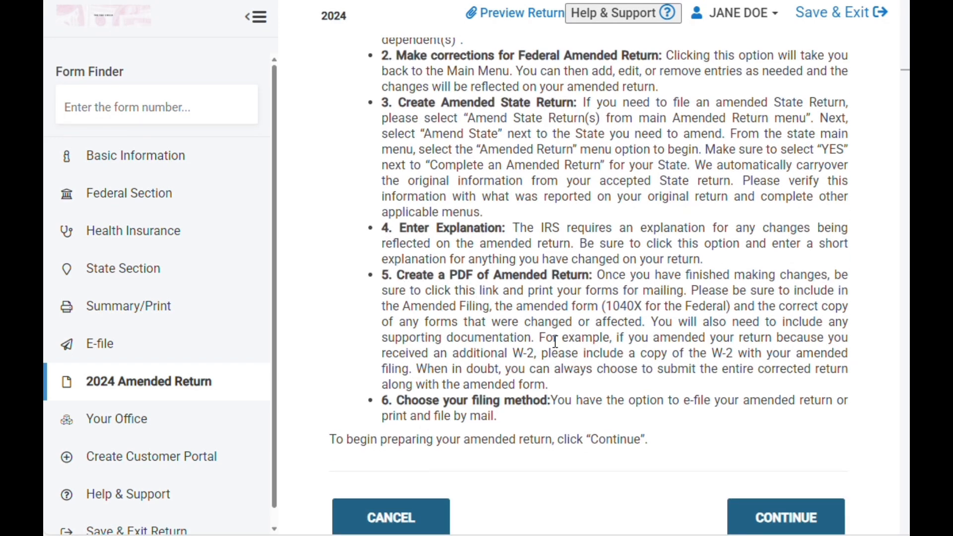
scroll(516, 353, "down", 3)
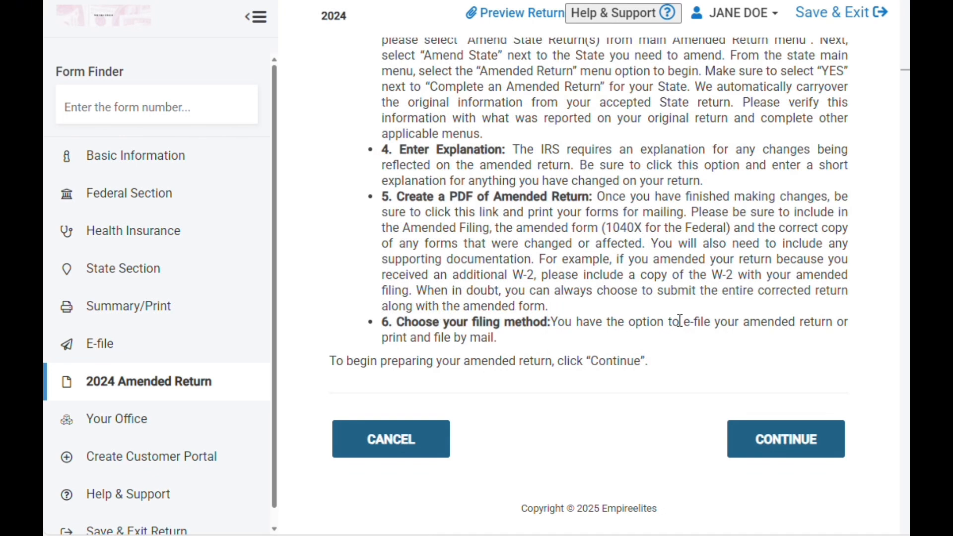
left_click_drag(681, 324, 712, 325)
left_click(769, 440)
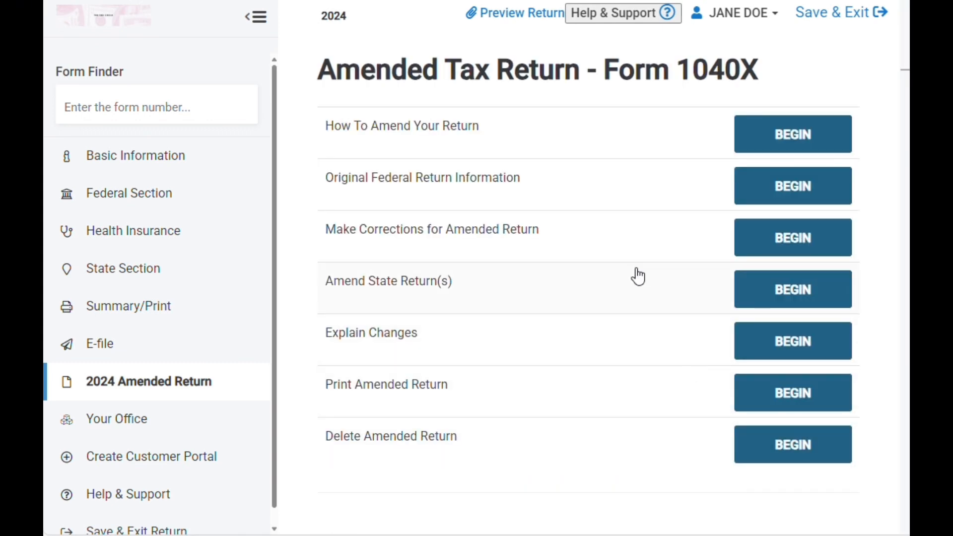
- Open the Original Federal Return Information page and review its override notes and original amount fields
left_click(770, 200)
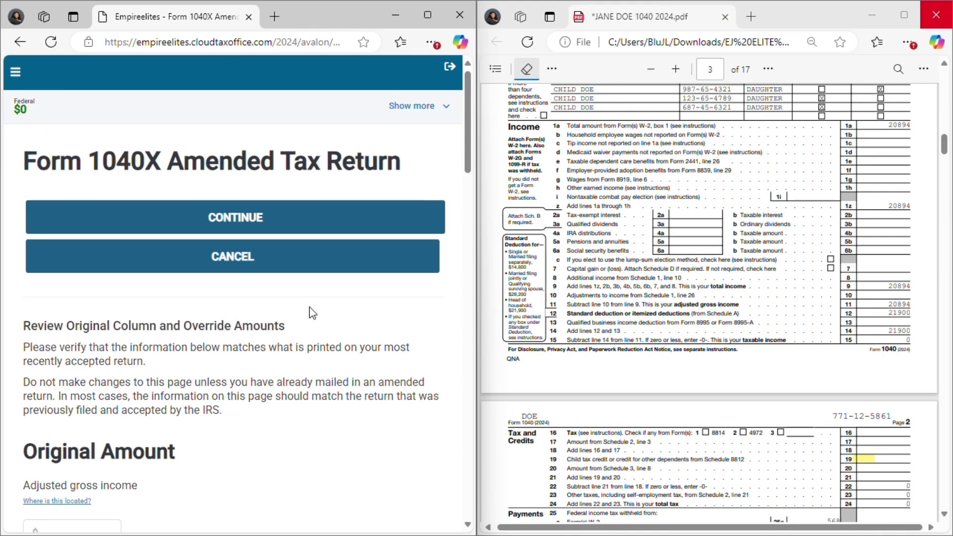
scroll(311, 318, "down", 3)
scroll(313, 319, "down", 2)
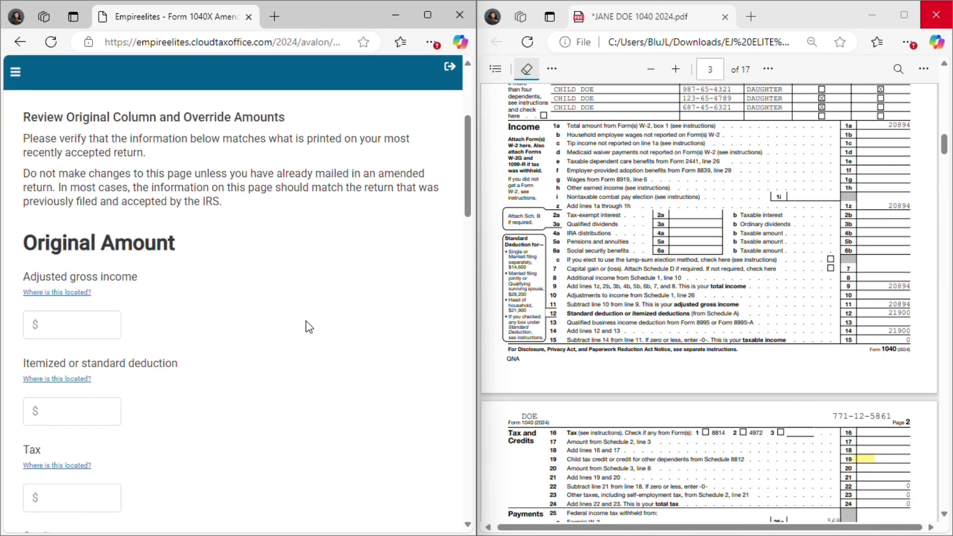
scroll(309, 325, "up", 2)
scroll(799, 212, "up", 10)
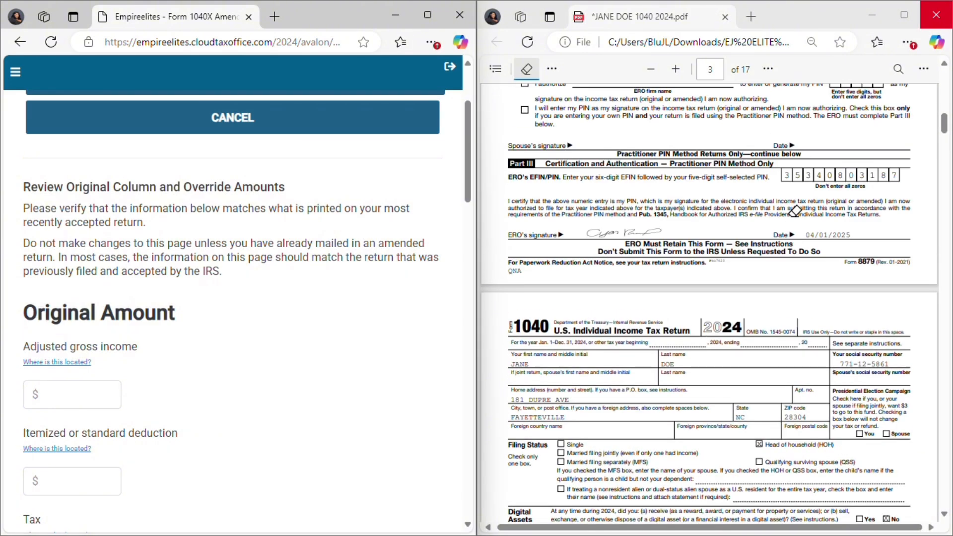
- Highlight the Form 1040 heading, from the form number through the 2024 tax year, in the original return PDF
scroll(799, 213, "down", 5)
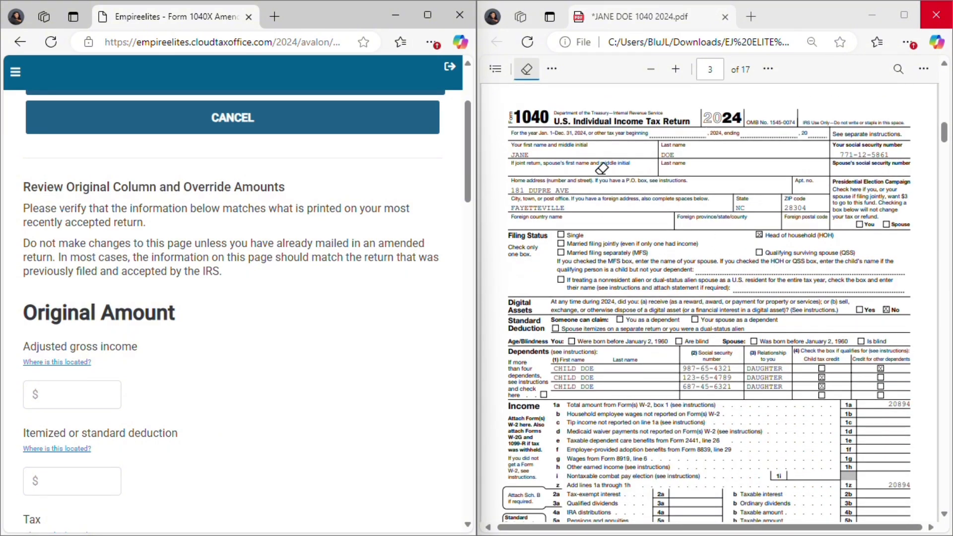
left_click(515, 117)
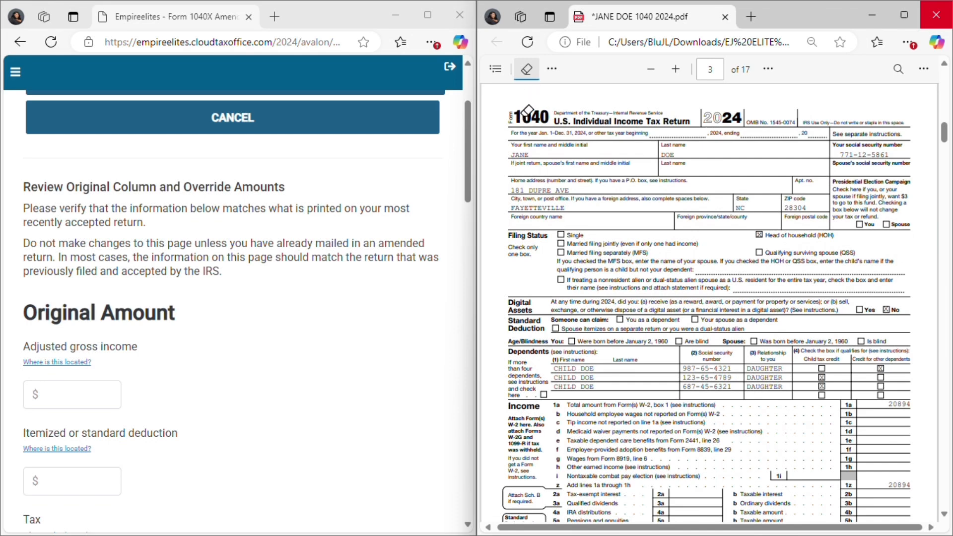
left_click(526, 71)
left_click(520, 69)
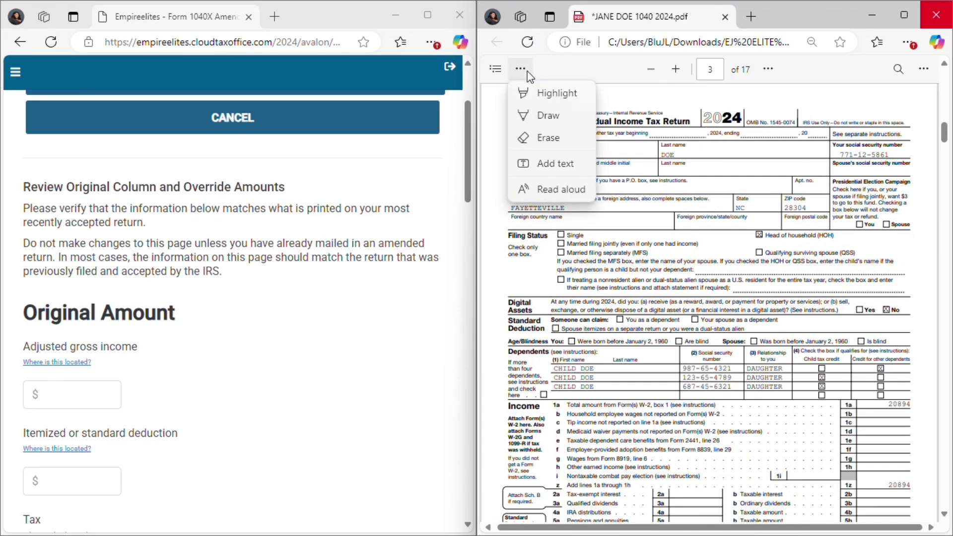
left_click(556, 94)
left_click_drag(515, 117, 552, 122)
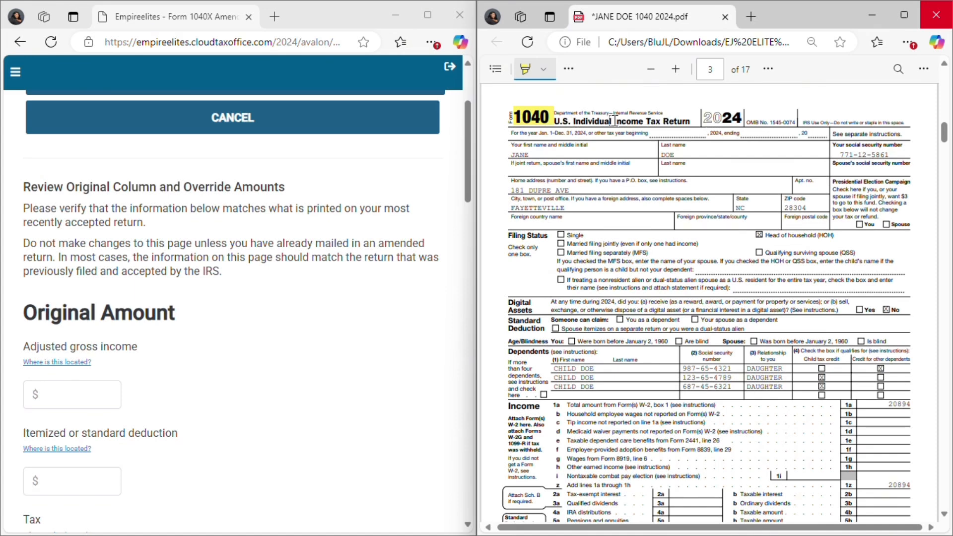
left_click_drag(558, 114, 730, 119)
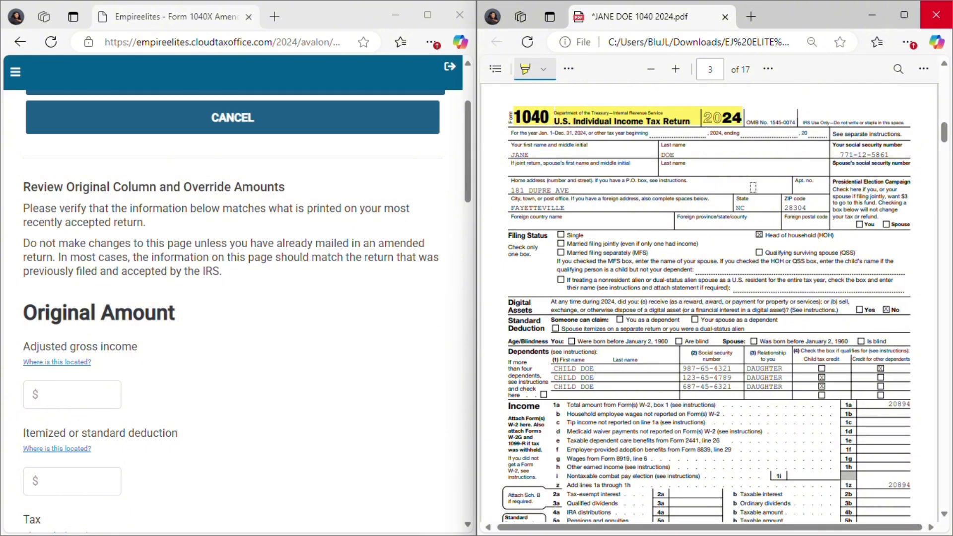
- Highlight the taxpayer's social security number on the first page of the Form 1040
scroll(757, 189, "down", 2)
scroll(836, 148, "up", 2)
left_click_drag(845, 154, 891, 154)
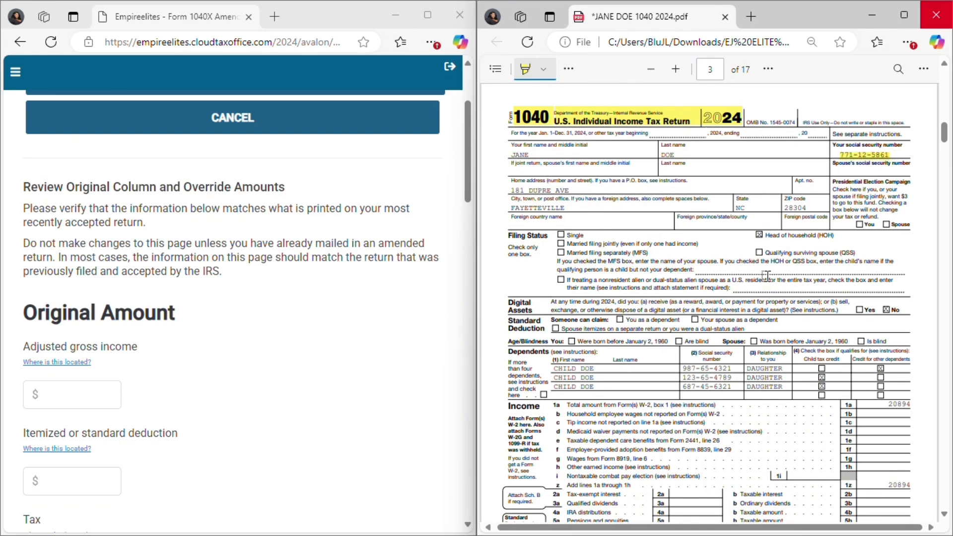
- Review the Form 1040 income lines and look up where the adjusted gross income is located
scroll(766, 285, "down", 1)
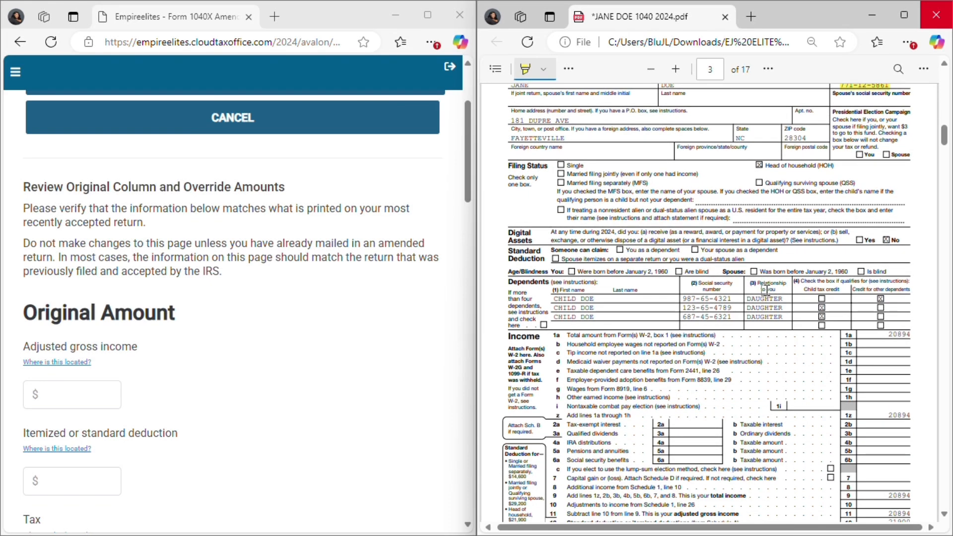
scroll(765, 290, "down", 1)
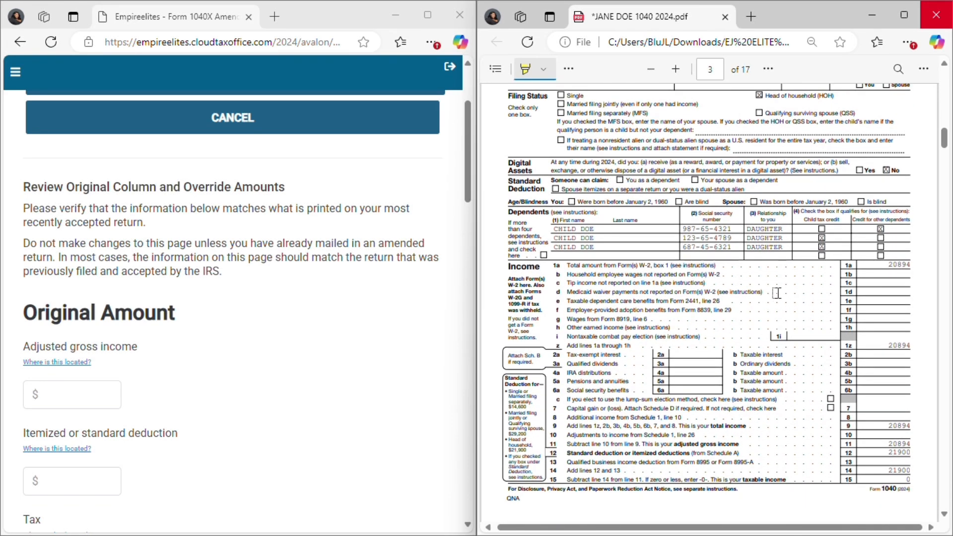
scroll(773, 291, "down", 1)
scroll(776, 291, "down", 1)
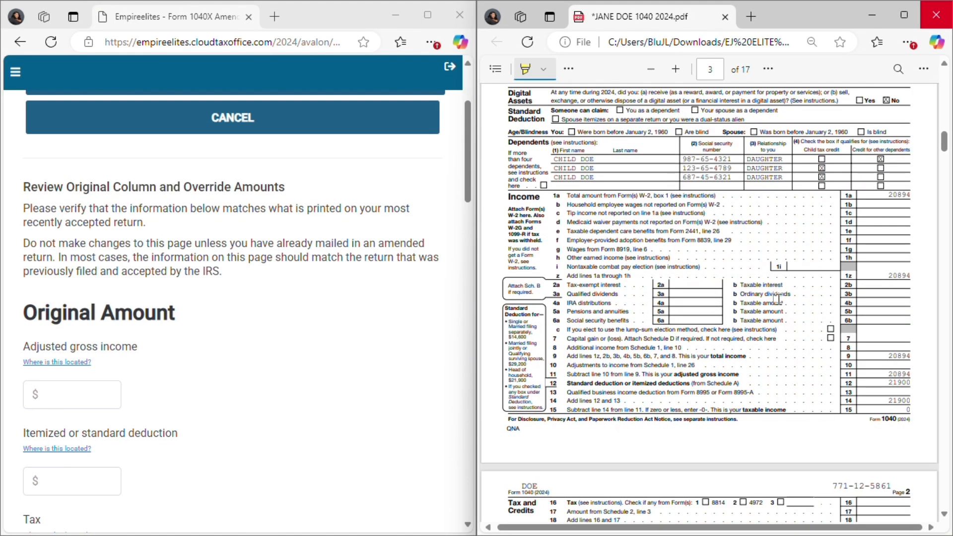
scroll(160, 353, "down", 1)
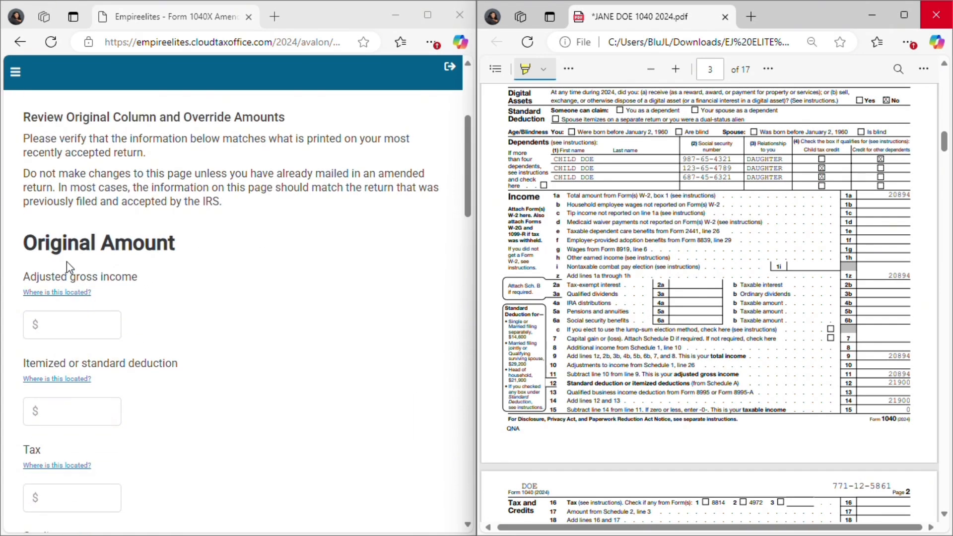
scroll(62, 263, "down", 1)
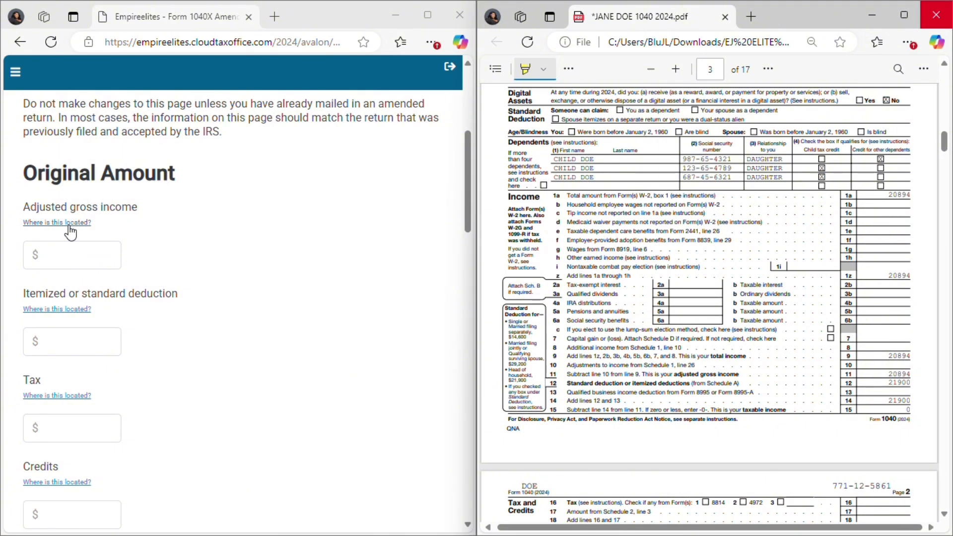
left_click(70, 231)
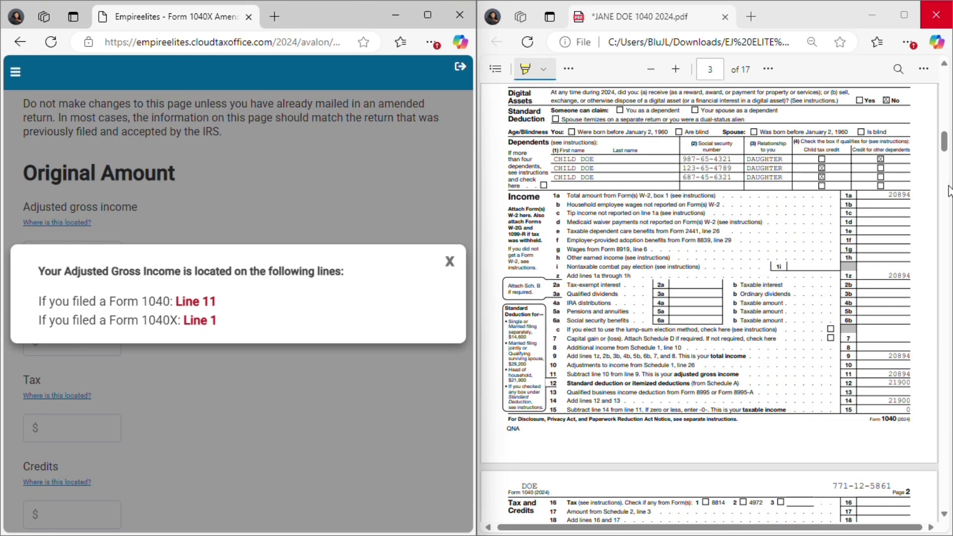
- Highlight the line 11 adjusted gross income description and its amount in the original return PDF
scroll(821, 292, "down", 1)
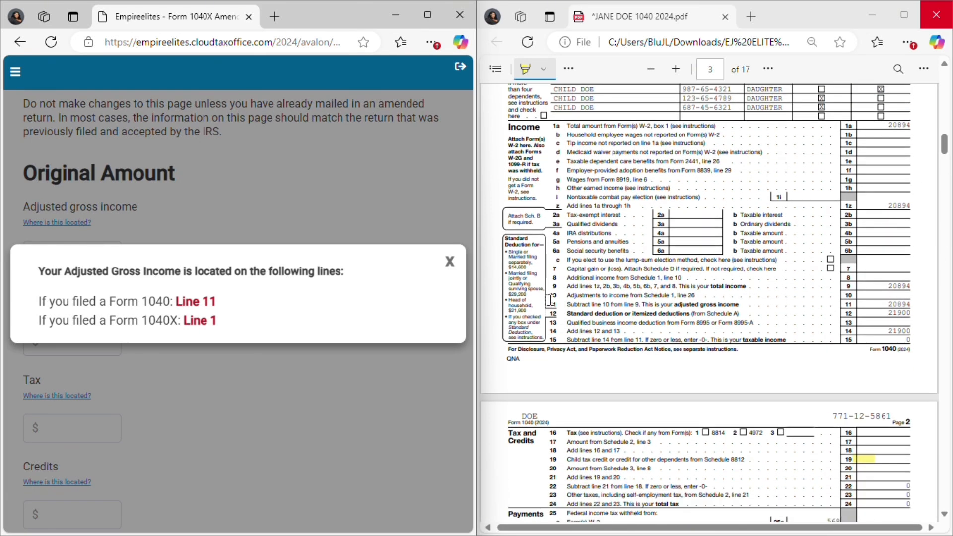
left_click_drag(551, 302, 739, 305)
left_click_drag(875, 305, 907, 304)
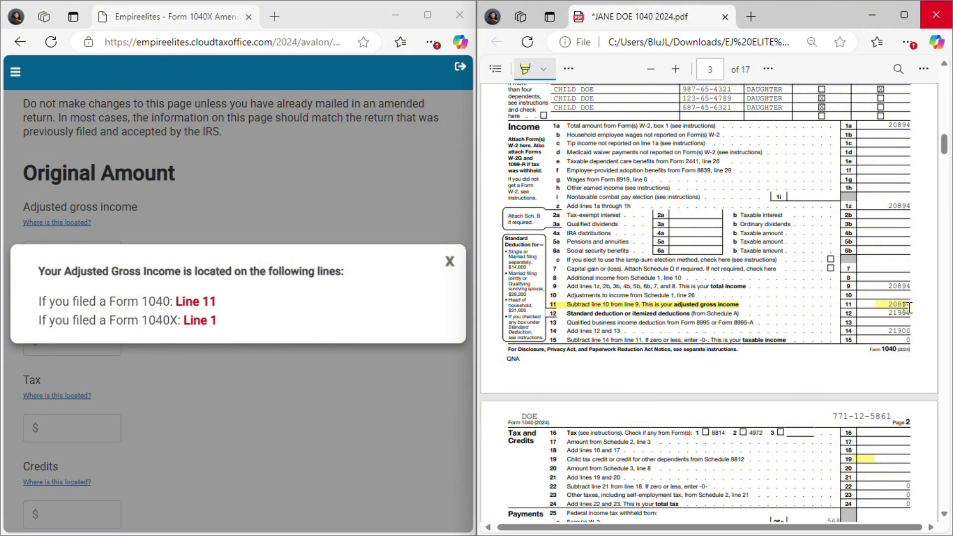
- Close the line location help and enter $20894 as the original adjusted gross income
left_click(450, 262)
left_click(76, 248)
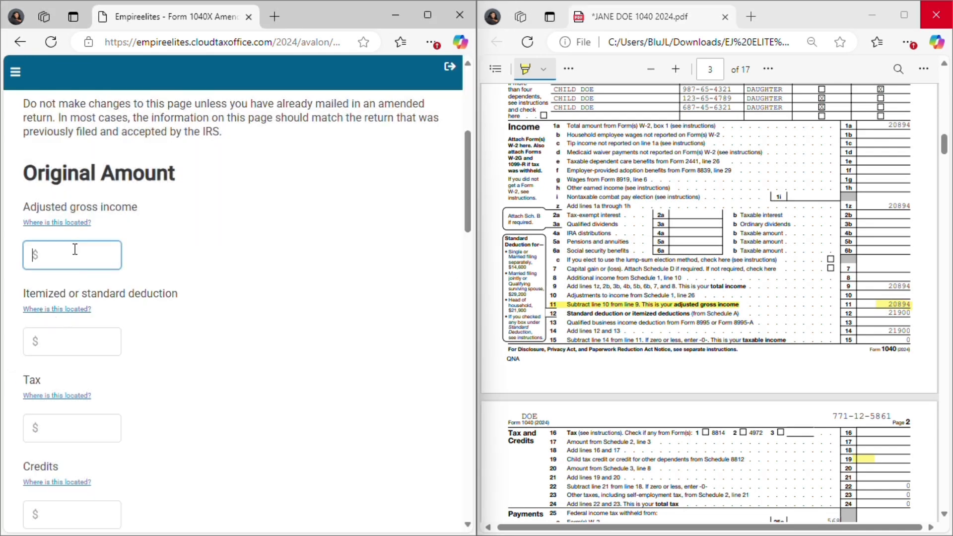
type("$20")
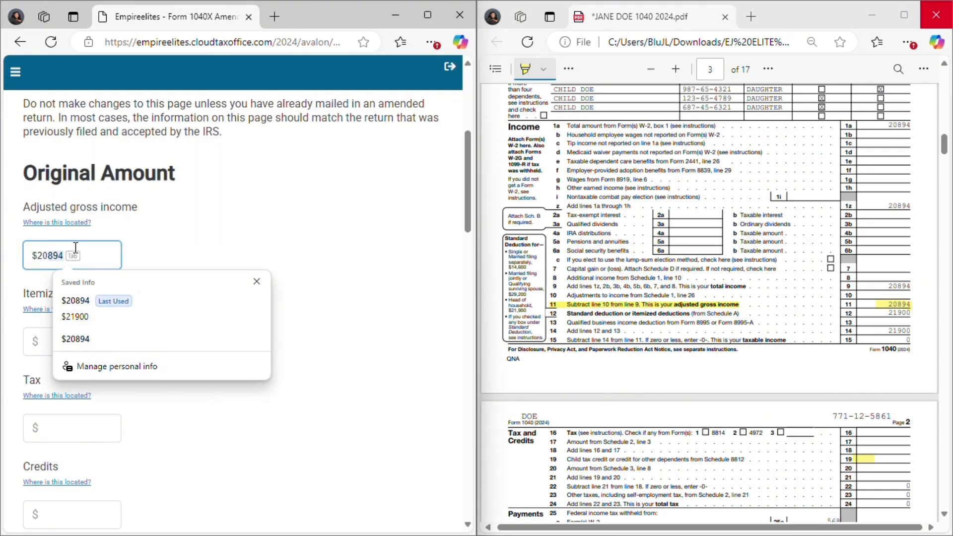
type("894")
left_click(251, 294)
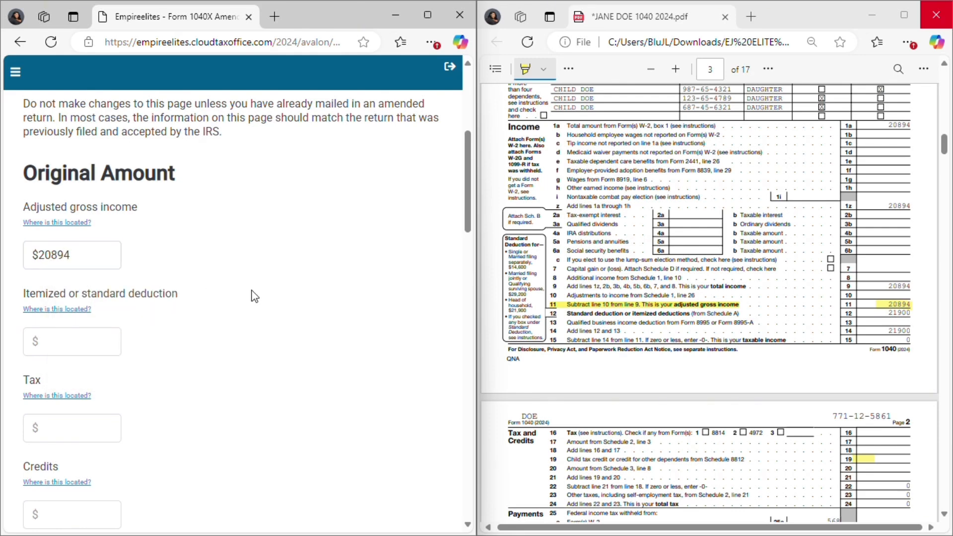
- Look up the deduction's line, highlight line 12 in the PDF, and enter $21900 as the itemized or standard deduction
scroll(210, 262, "down", 3)
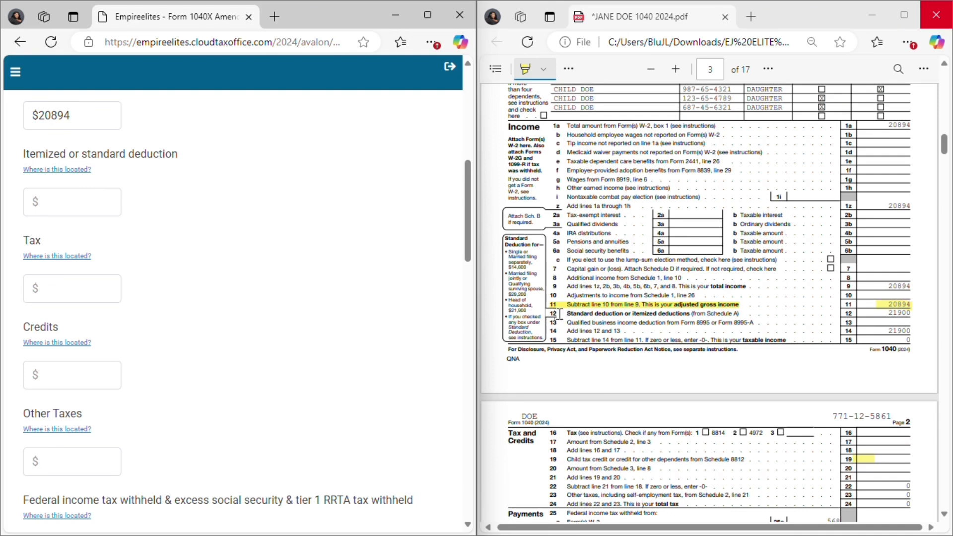
left_click(41, 169)
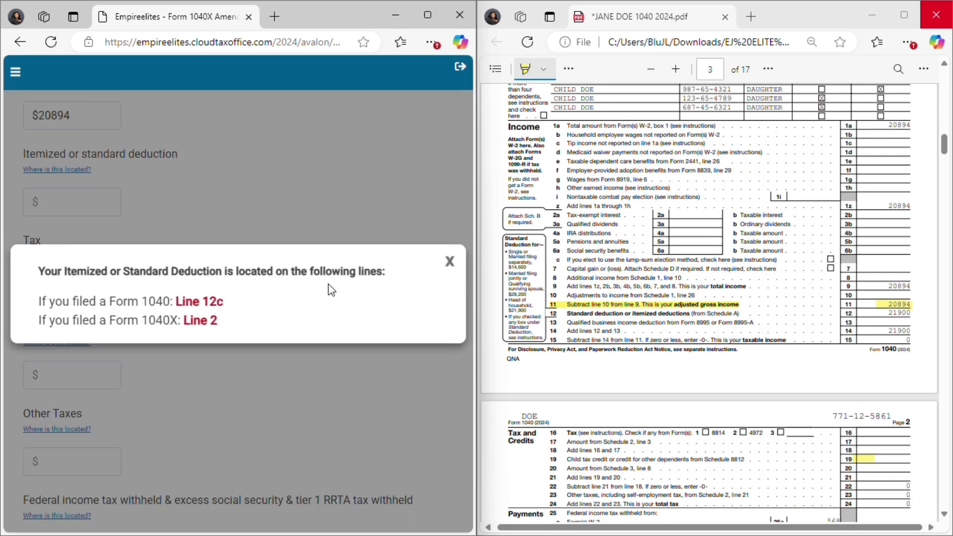
left_click(449, 261)
left_click_drag(562, 312, 906, 314)
left_click(114, 201)
left_click(74, 272)
- Look up which Form 1040 line holds the original tax amount, and close the help
scroll(54, 224, "down", 1)
left_click(54, 187)
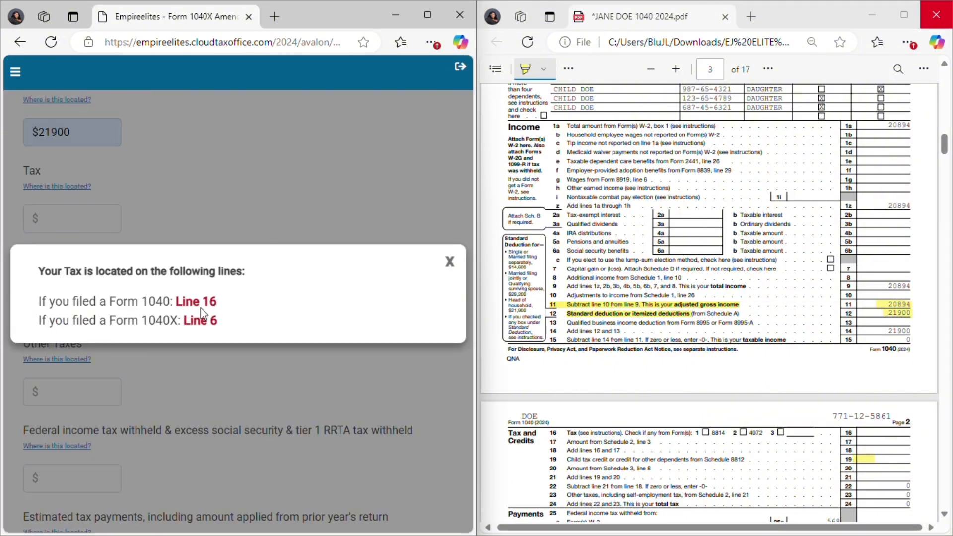
left_click(449, 261)
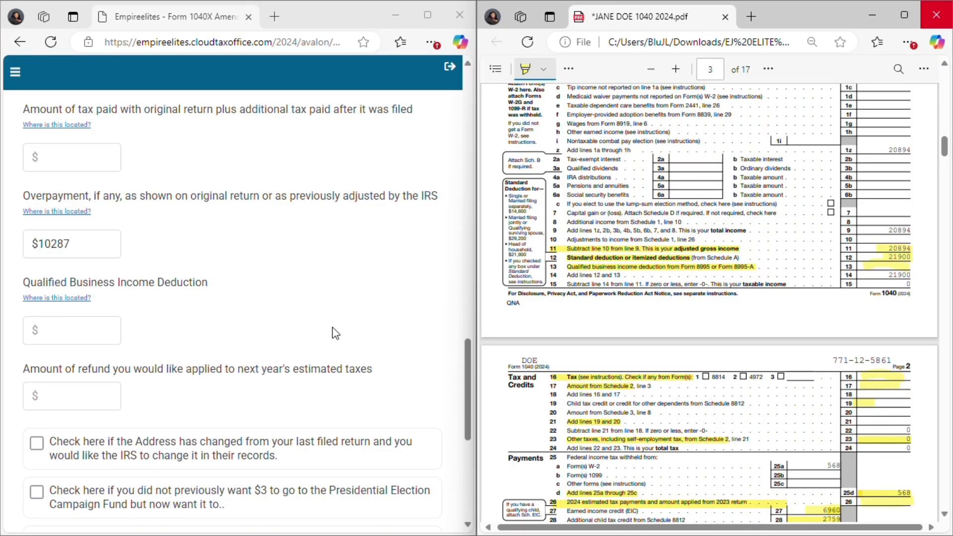
- Save the original federal return information with the QBI deduction, refund applied to next year and optional checkboxes left blank
scroll(137, 357, "down", 2)
left_click(63, 320)
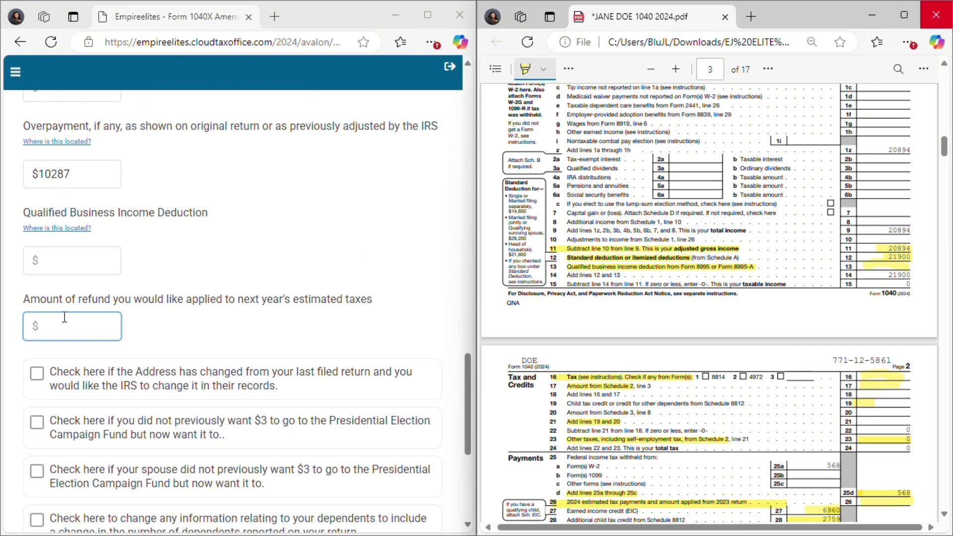
scroll(64, 317, "down", 2)
left_click(55, 237)
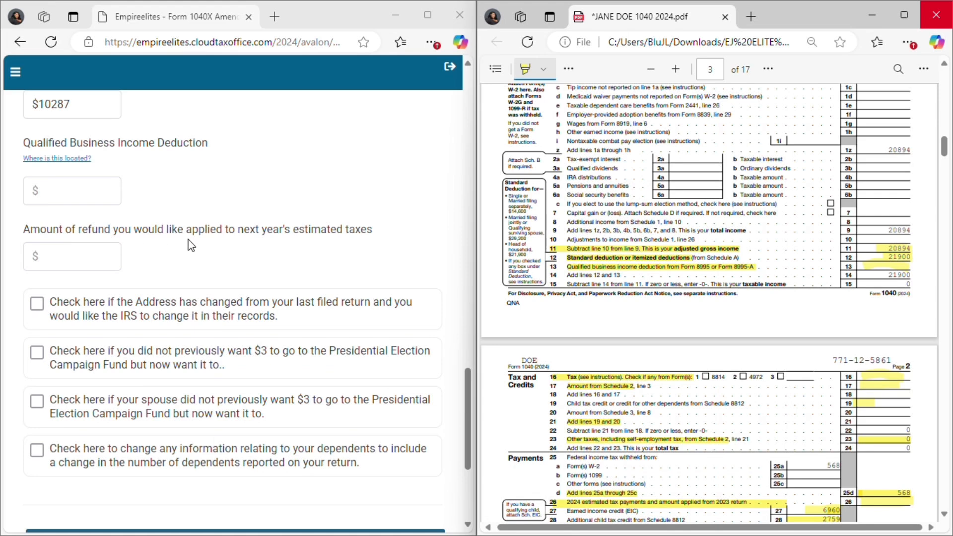
scroll(250, 251, "down", 2)
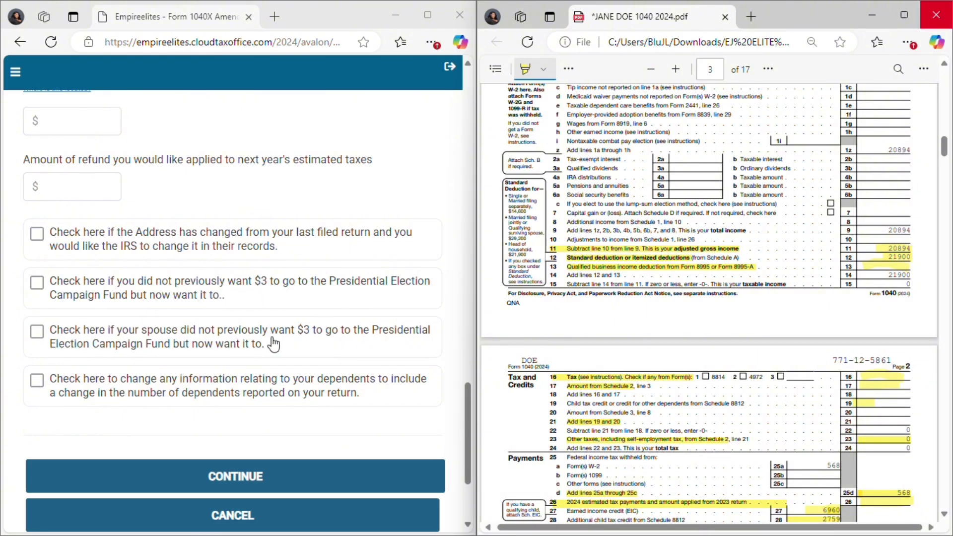
scroll(99, 377, "down", 2)
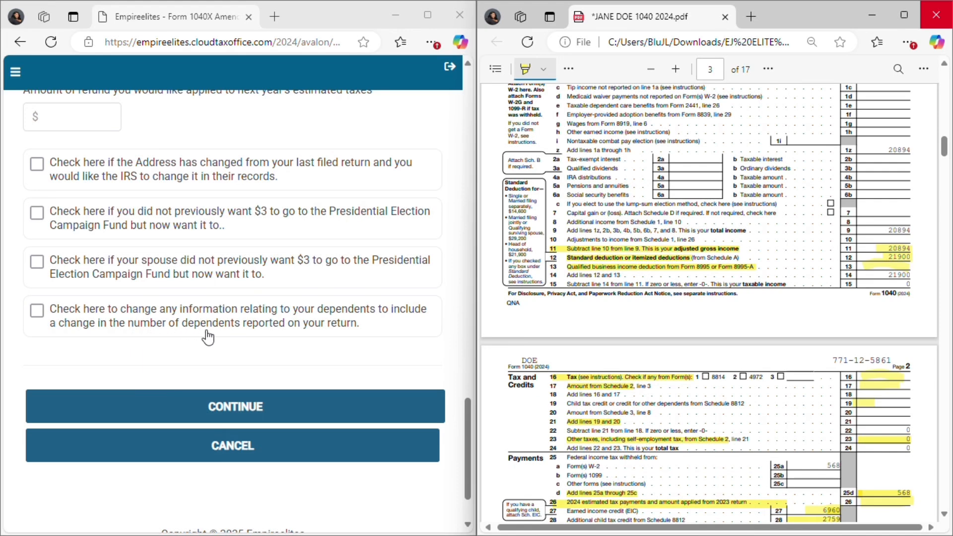
left_click(299, 414)
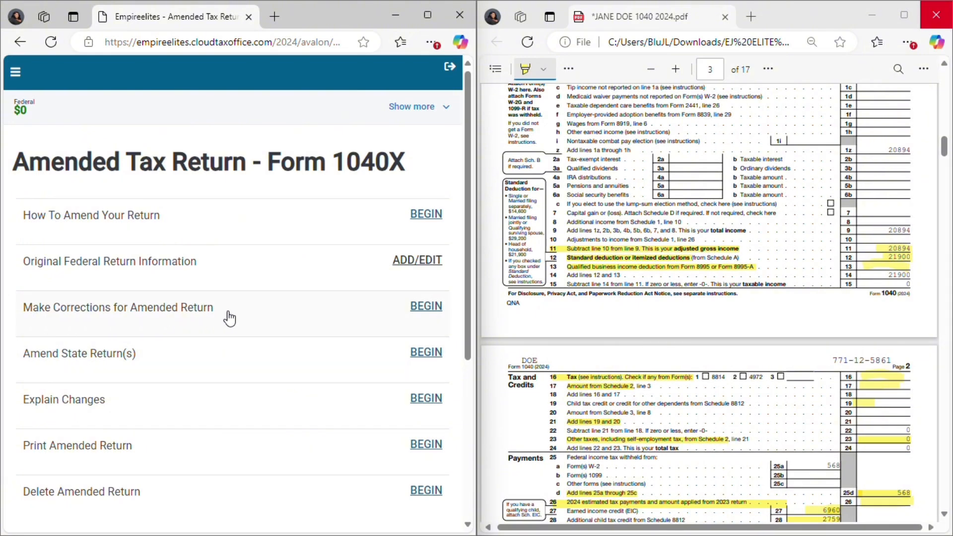
- Open the Explain Changes page of the amended return to view its explanation field
scroll(229, 339, "down", 2)
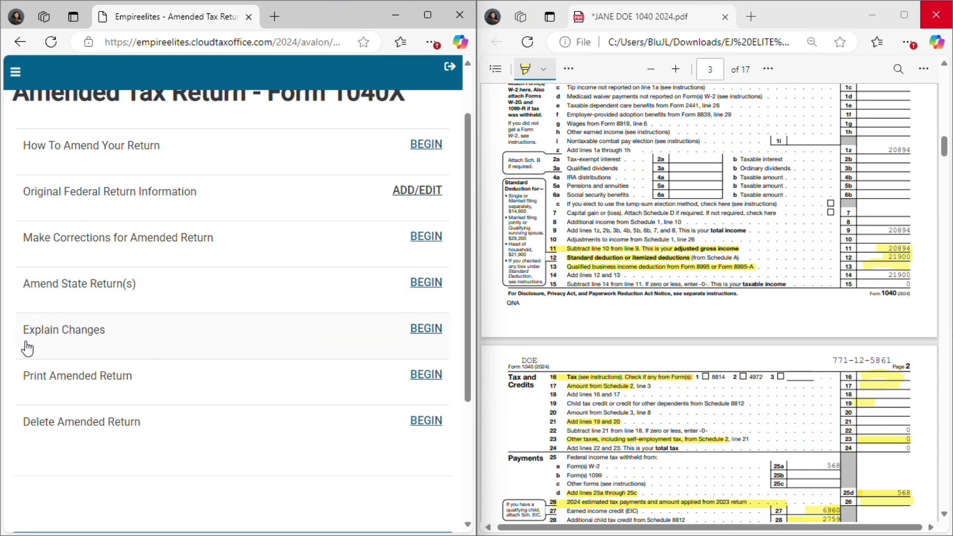
left_click(421, 335)
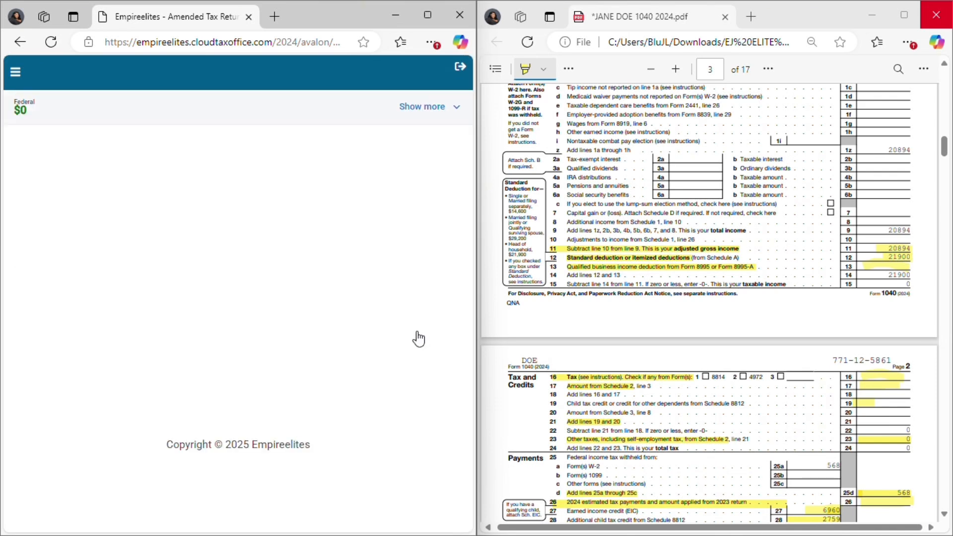
left_click(47, 231)
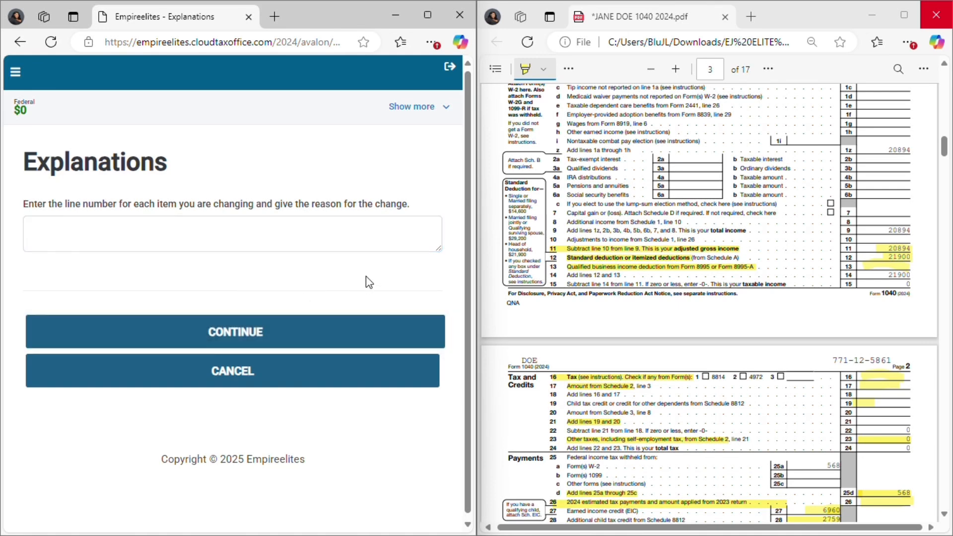
left_click(271, 248)
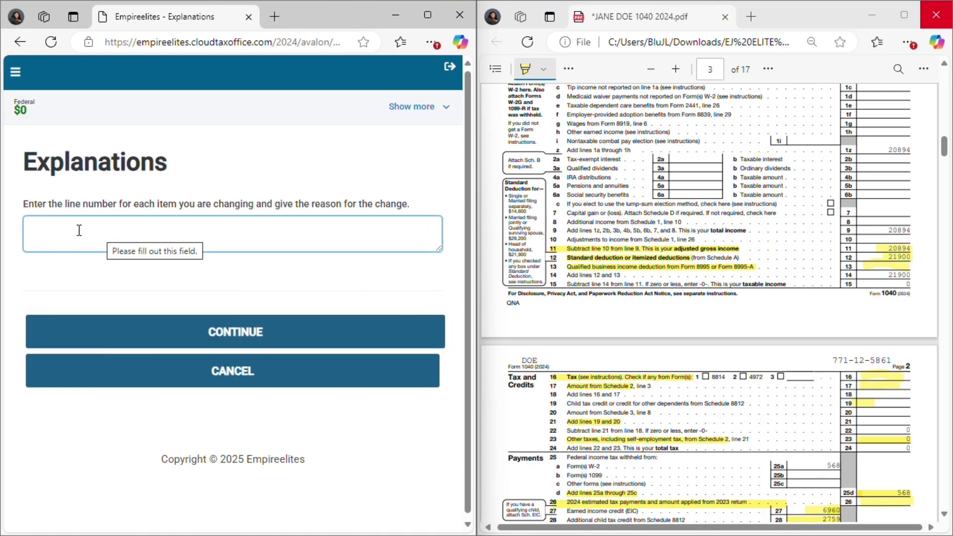
- Review the highlighted lines on both pages of the original Form 1040 in the PDF
left_click(792, 261)
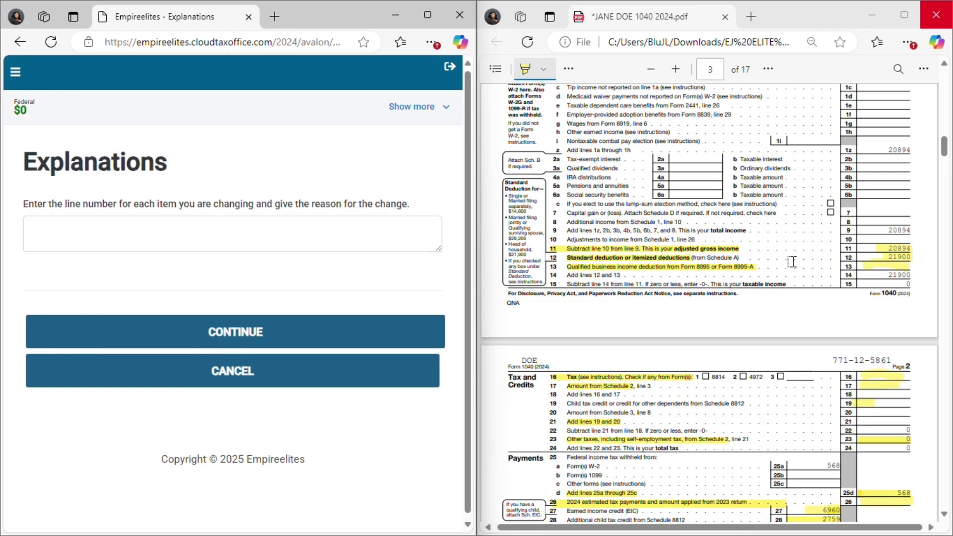
scroll(874, 144, "down", 5)
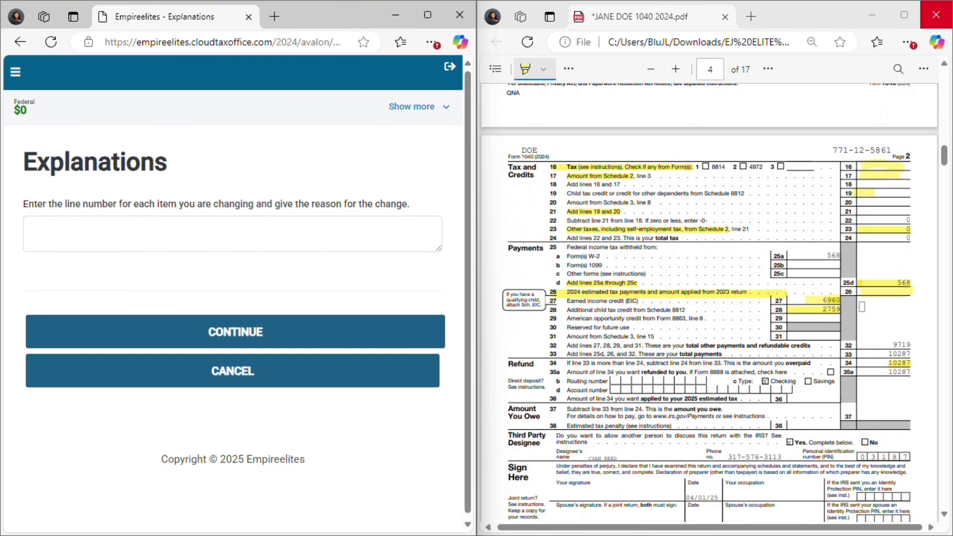
scroll(838, 352, "up", 3)
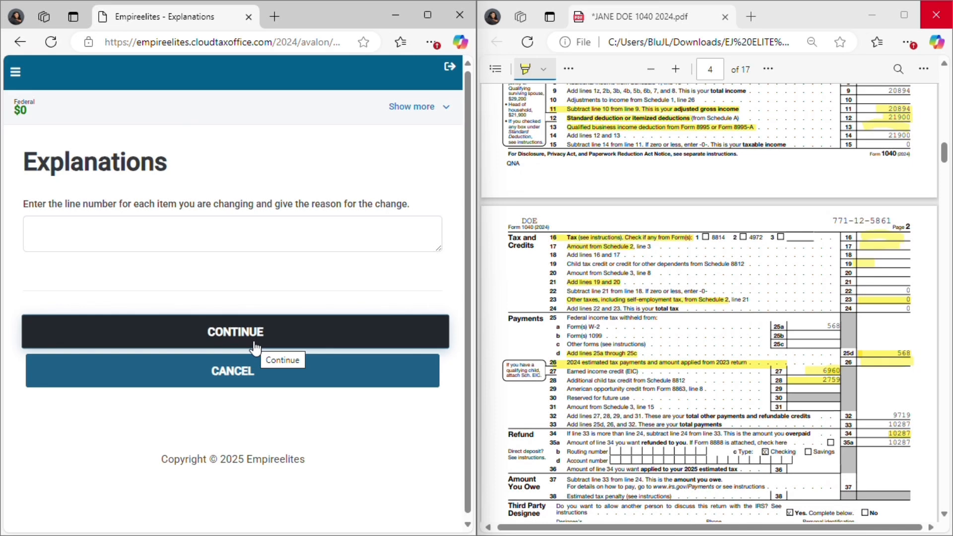
scroll(743, 180, "up", 3)
scroll(743, 179, "up", 3)
scroll(706, 392, "down", 6)
- Try to submit the change explanation while it is blank, and cancel back to the amended return overview
left_click(106, 234)
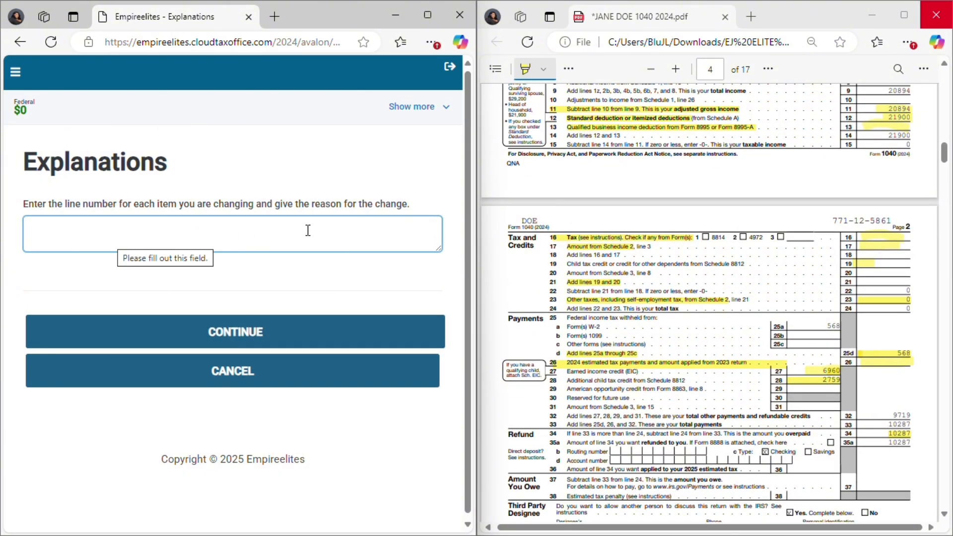
left_click(293, 346)
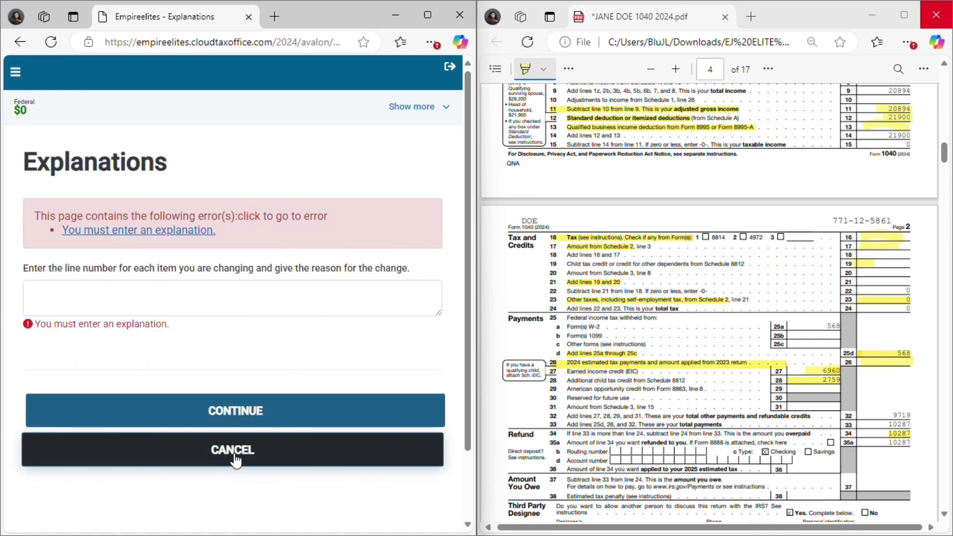
left_click(235, 461)
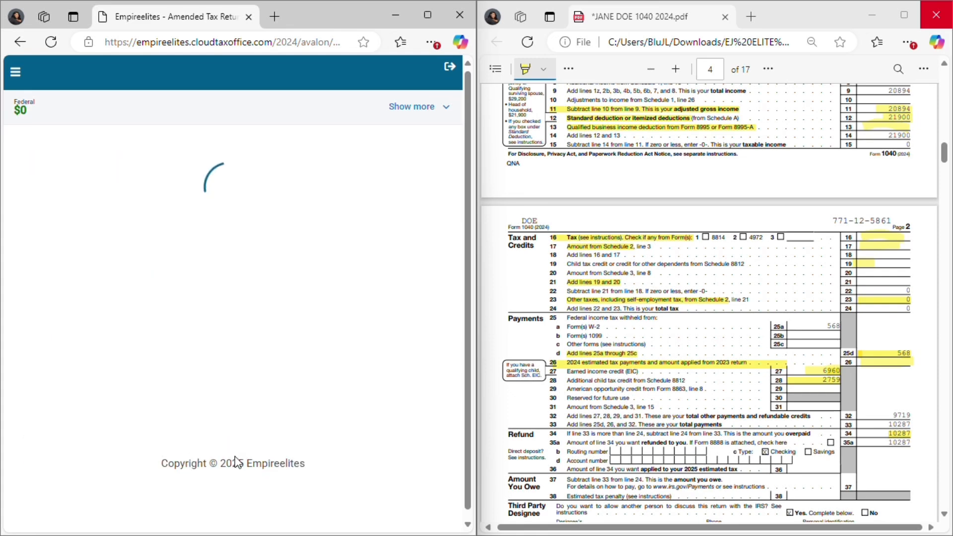
- Start making corrections for the amended return in the maximized browser window and proceed to the Income section
scroll(268, 298, "down", 1)
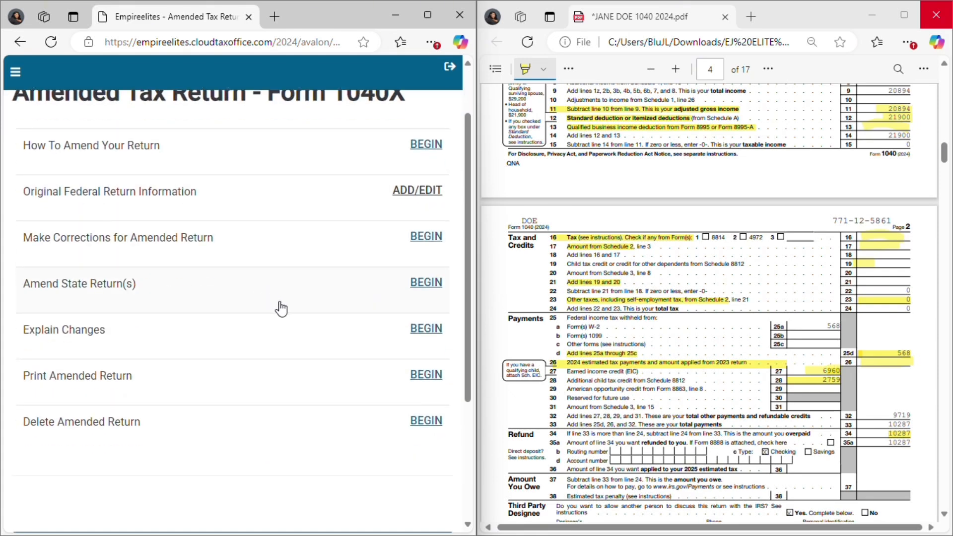
scroll(293, 303, "up", 1)
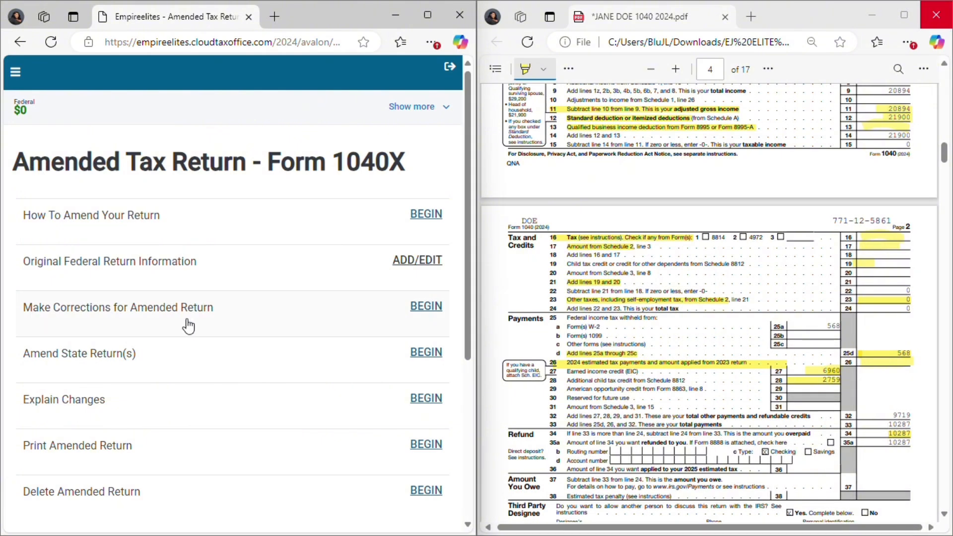
left_click(423, 306)
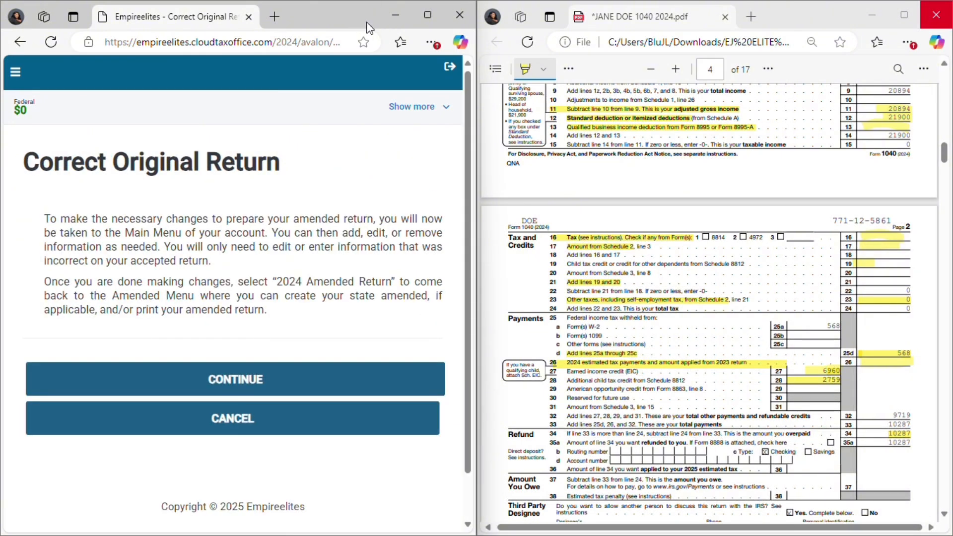
left_click_drag(368, 28, 610, 17)
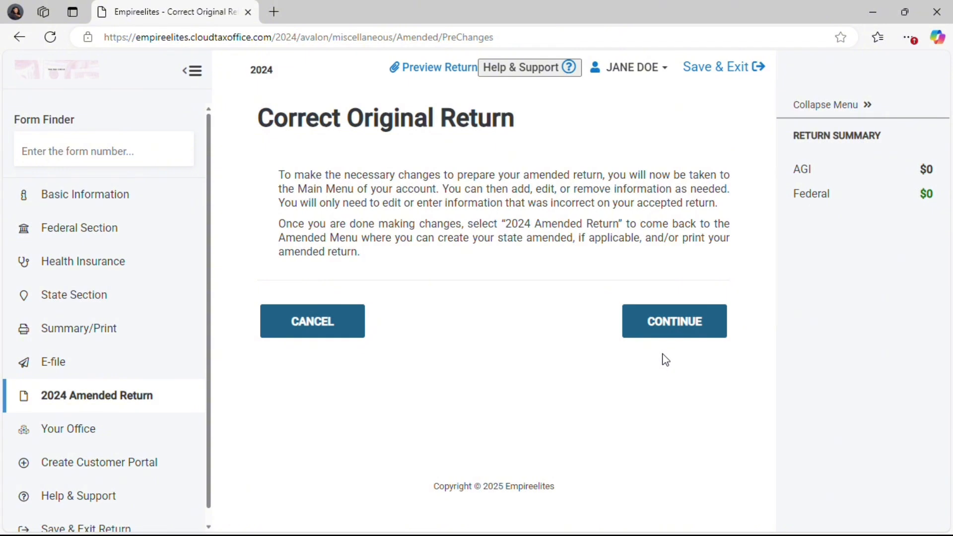
left_click(675, 331)
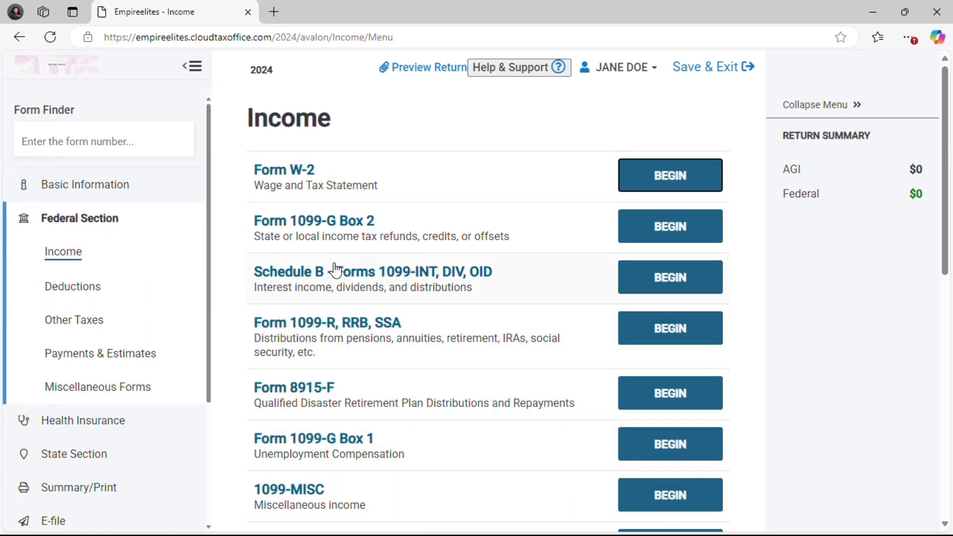
- Review the available forms in the federal Income section and the entries in the Deductions section
scroll(369, 254, "down", 1)
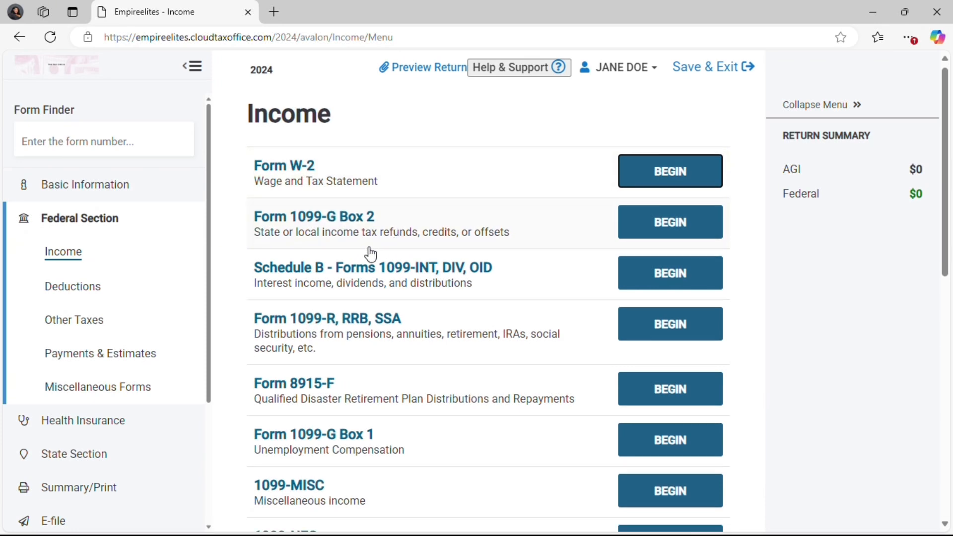
scroll(362, 262, "down", 2)
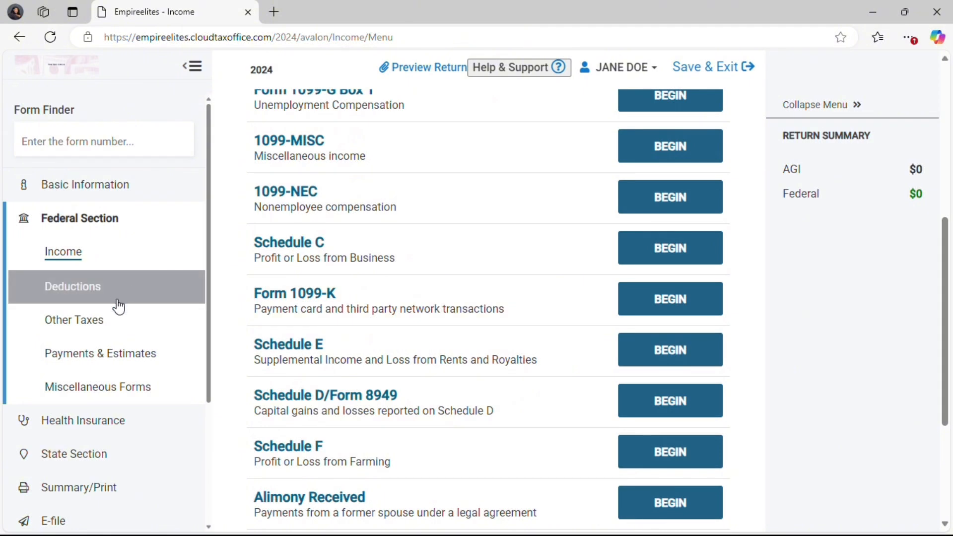
scroll(119, 306, "down", 1)
scroll(486, 248, "down", 2)
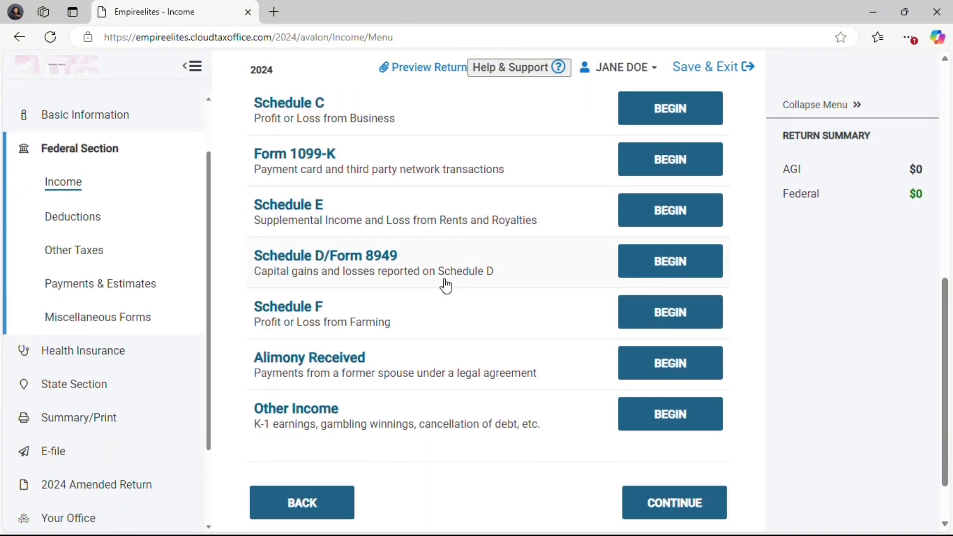
left_click(652, 515)
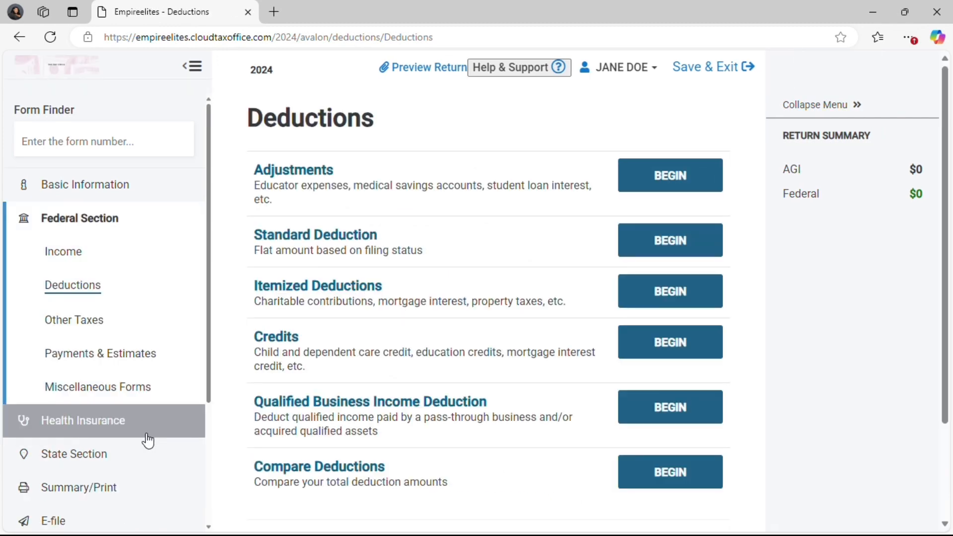
scroll(312, 370, "down", 1)
scroll(311, 370, "down", 1)
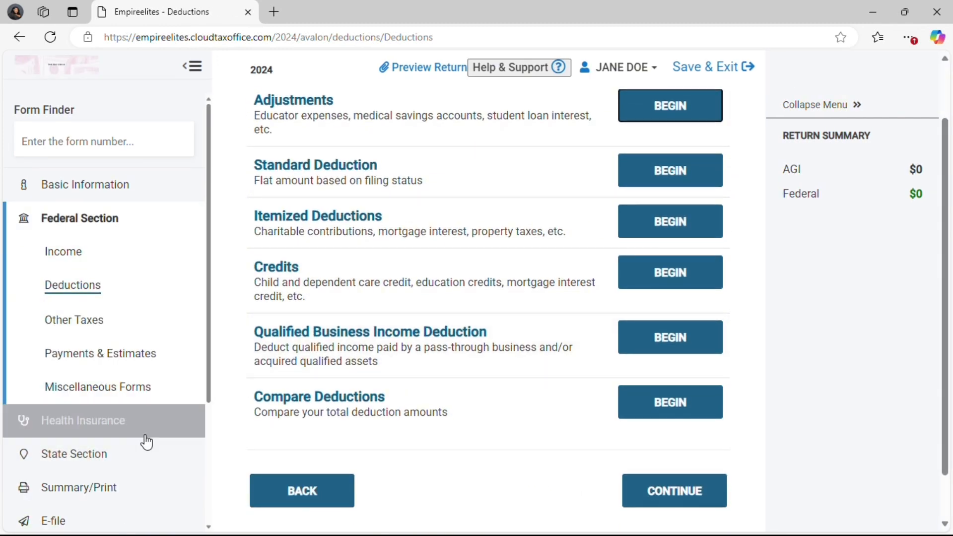
- Go to e-filing and continue through the Due Diligence Checklist and Form 8867 with their existing answers
left_click(125, 521)
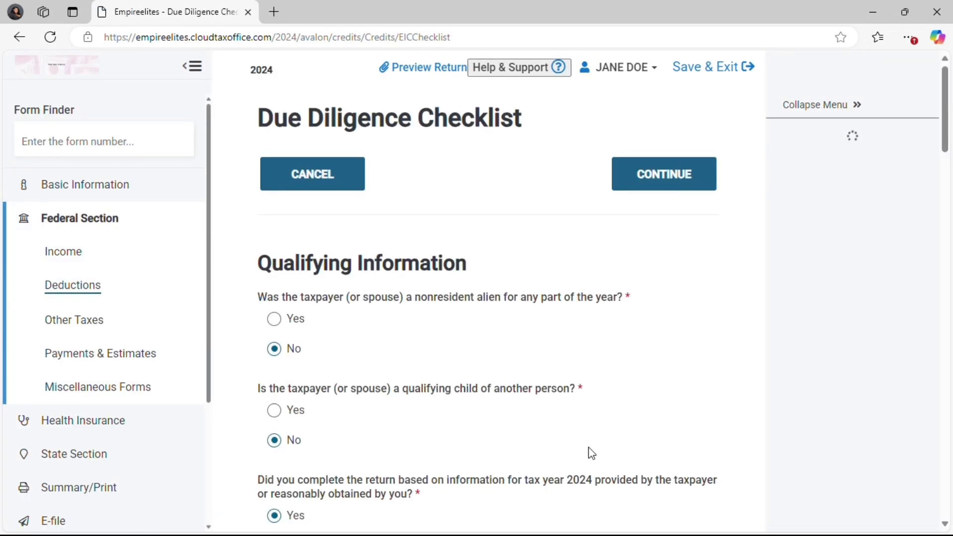
left_click(645, 174)
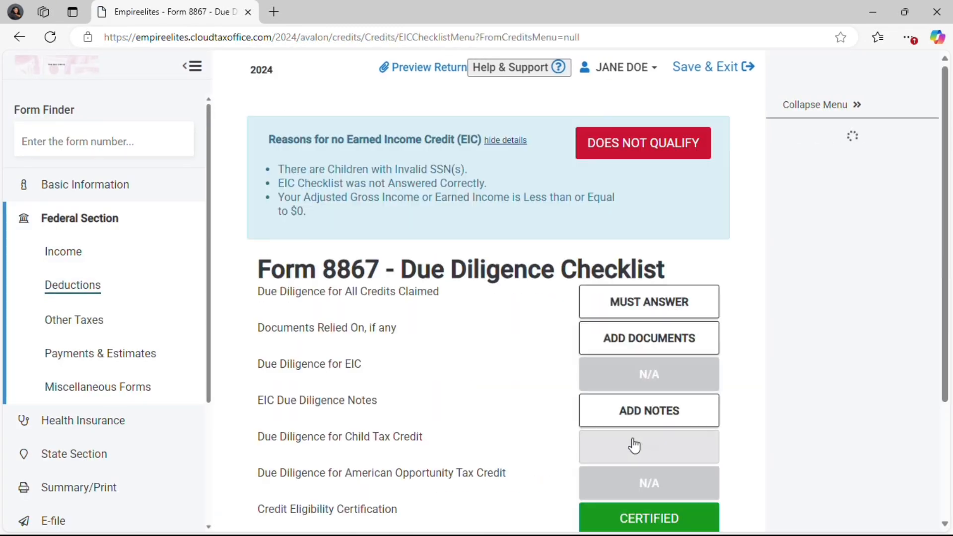
scroll(680, 257, "down", 3)
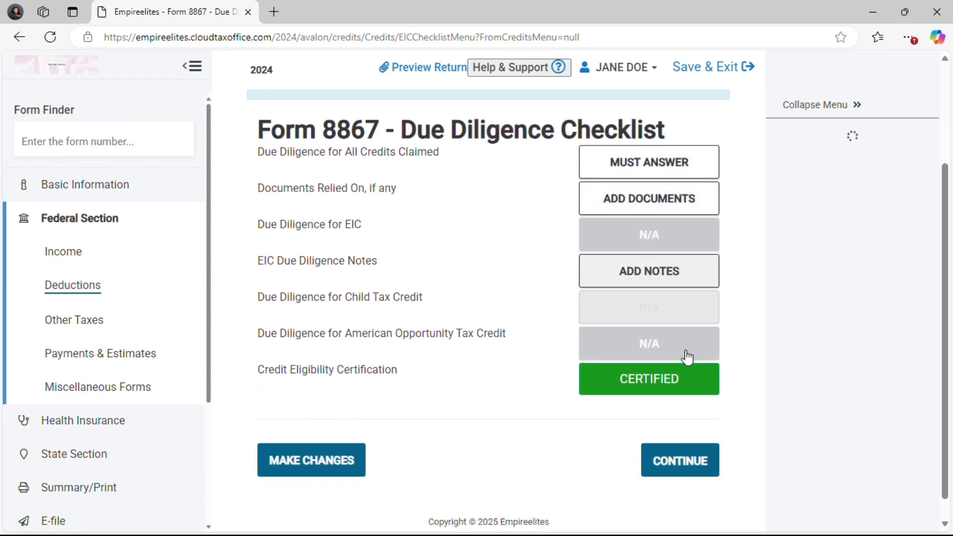
left_click(684, 459)
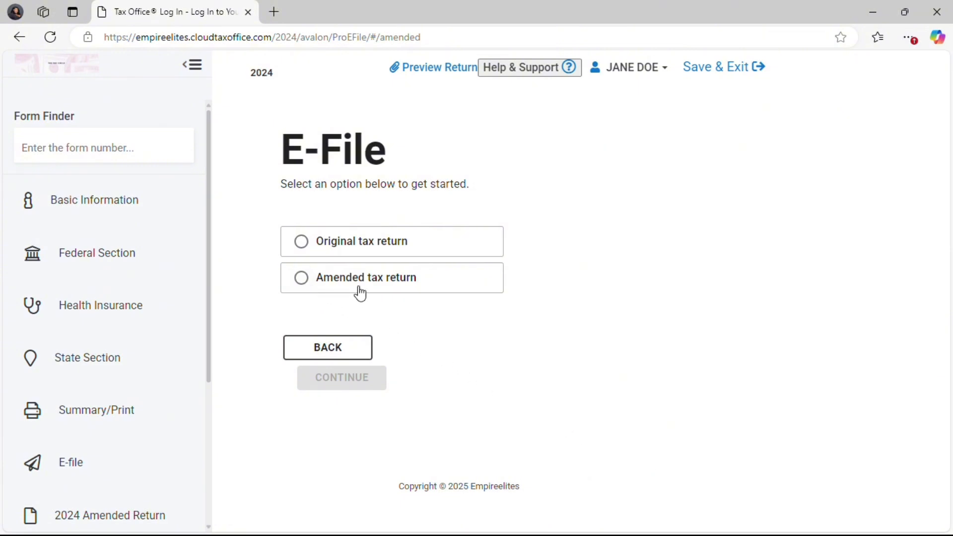
- Choose the amended tax return for e-filing, continue to its details, and start saving and exiting the return
left_click(307, 284)
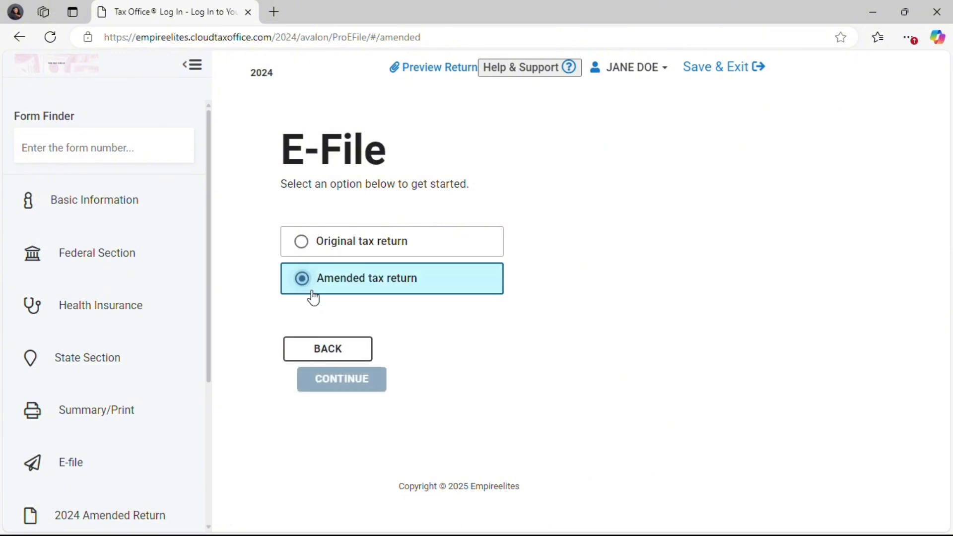
left_click(365, 387)
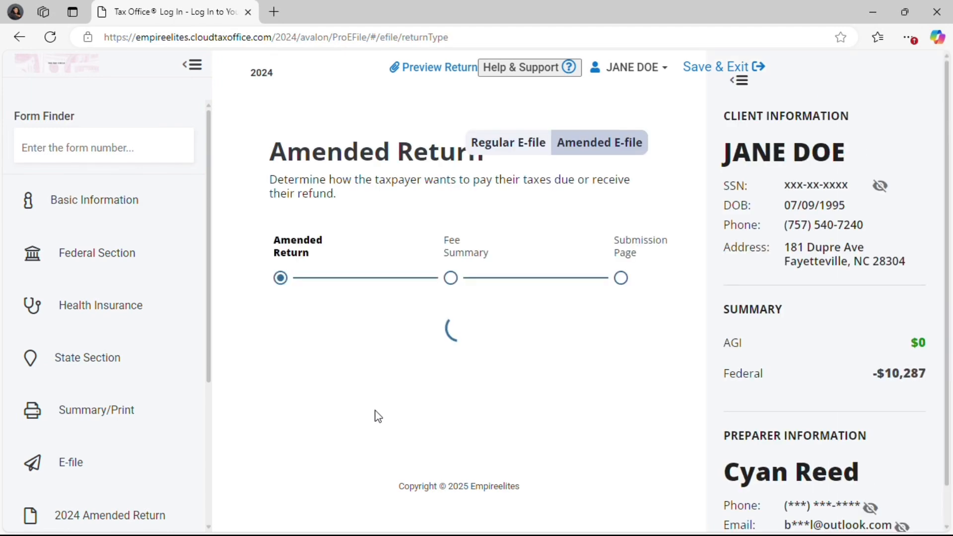
left_click(715, 67)
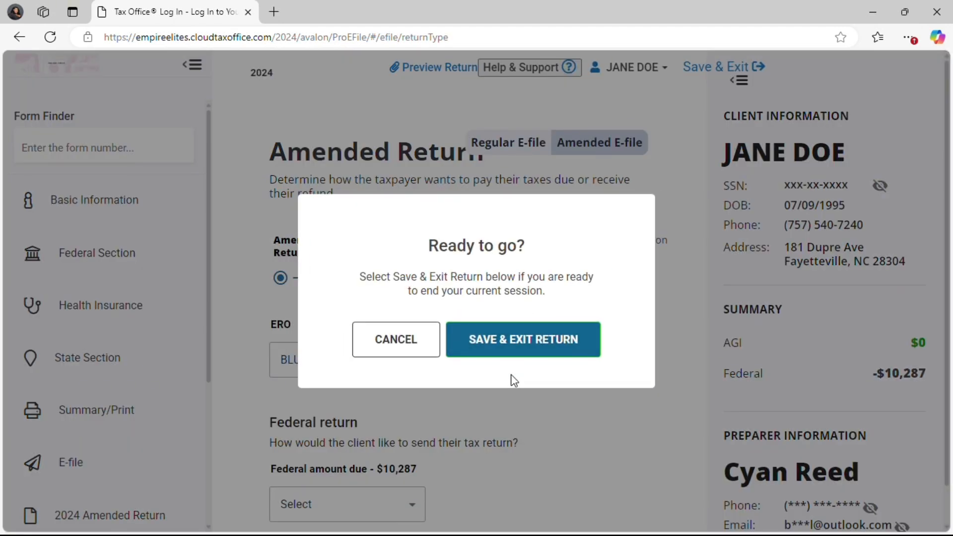